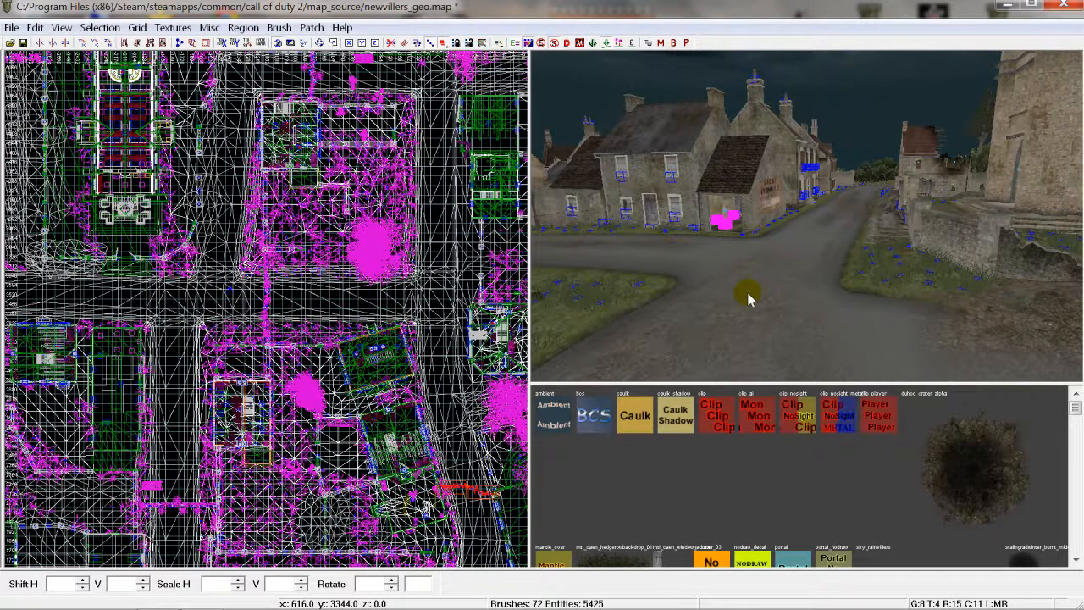
pyautogui.moveTo(748, 294); pyautogui.dragTo(774, 291, button='right')
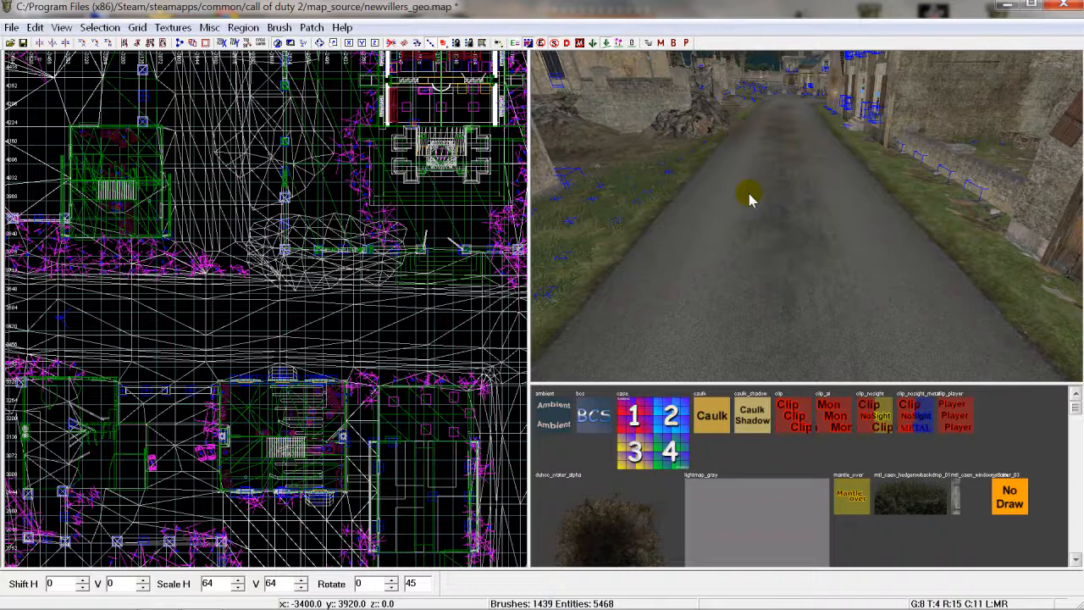
pyautogui.keyDown('ctrl'); pyautogui.moveTo(749, 195); pyautogui.dragTo(826, 199, button='right'); pyautogui.keyUp('ctrl')
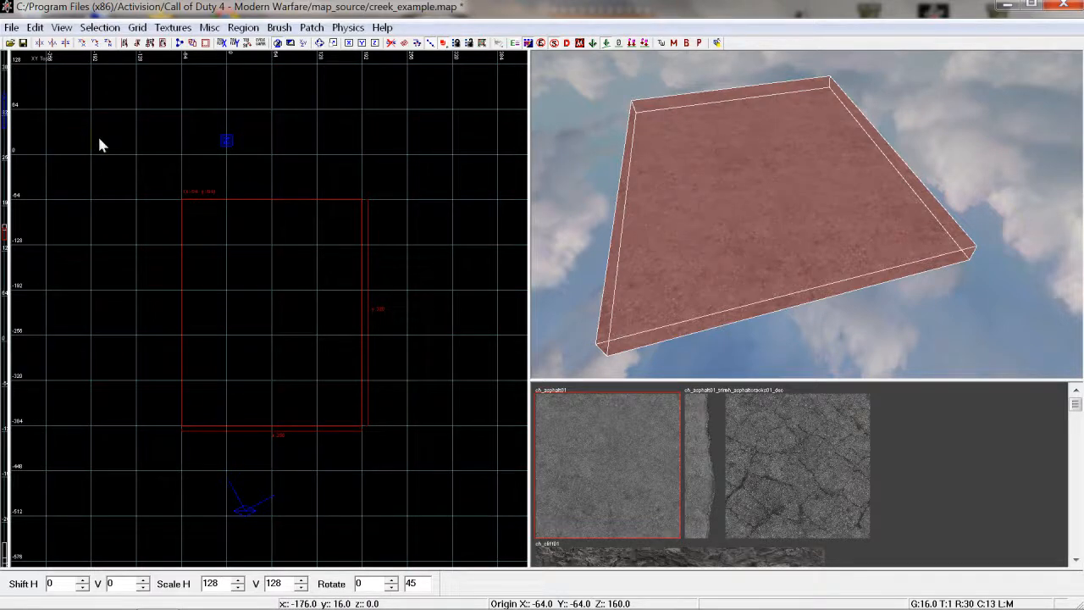
# Convert the selected asphalt brush into a simple terrain patch with width 2 and height 2
pyautogui.click(312, 27)
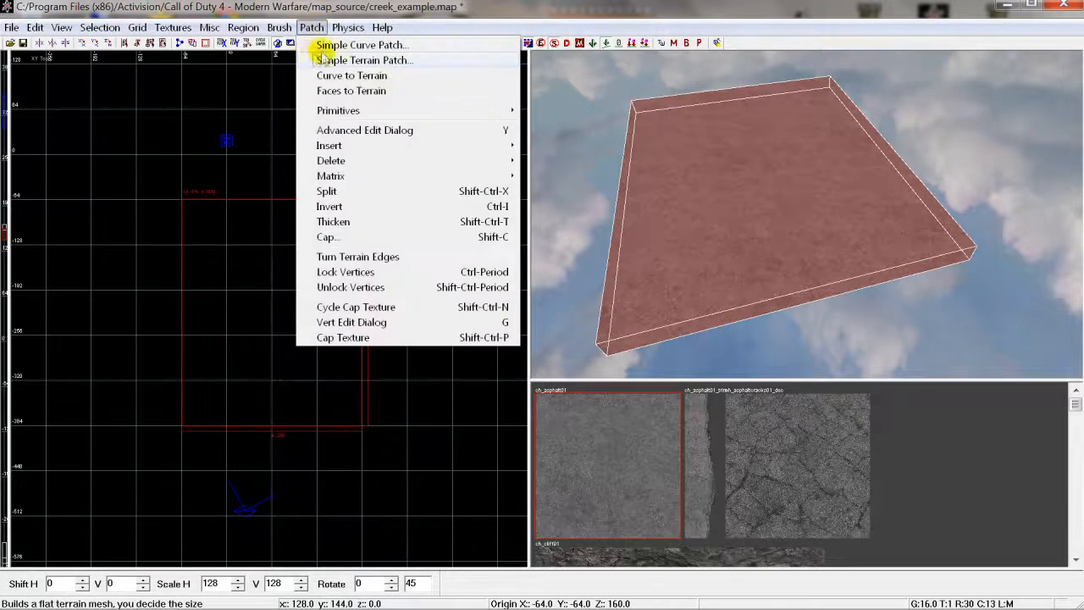
pyautogui.click(324, 60)
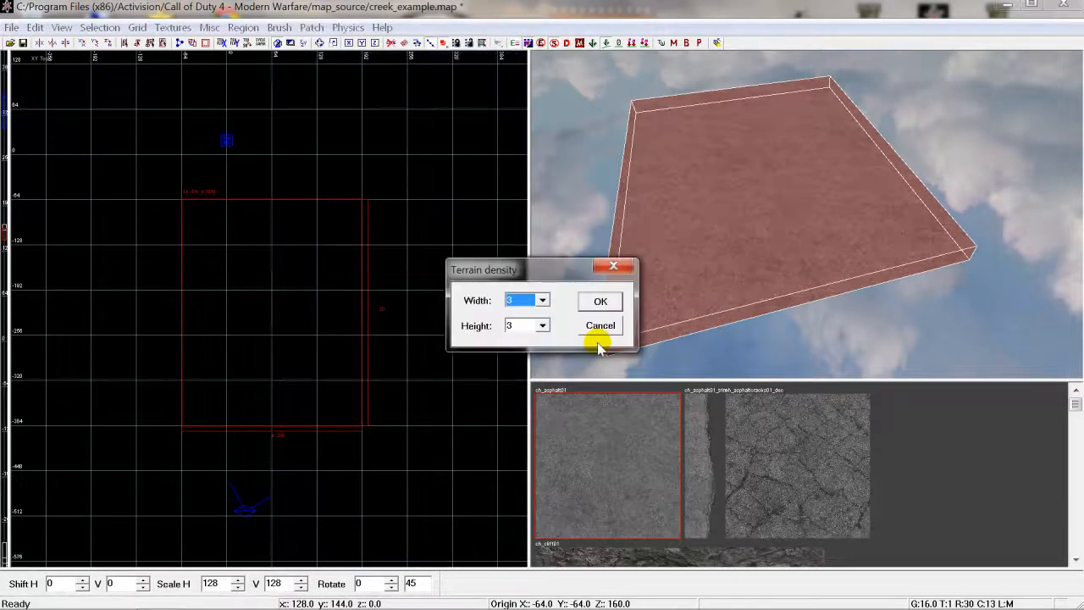
pyautogui.click(542, 301)
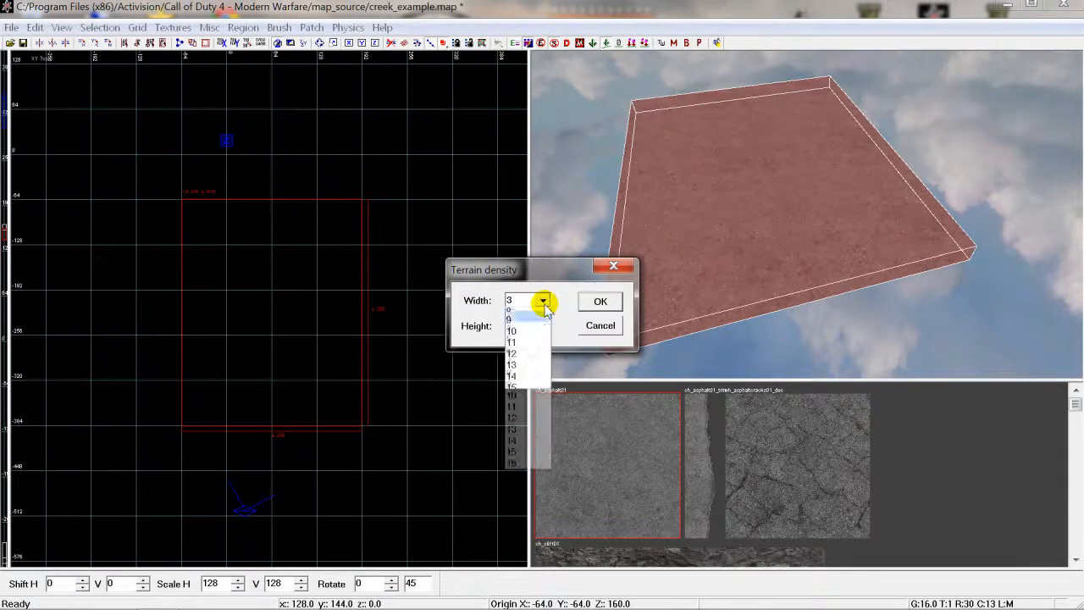
pyautogui.click(542, 315)
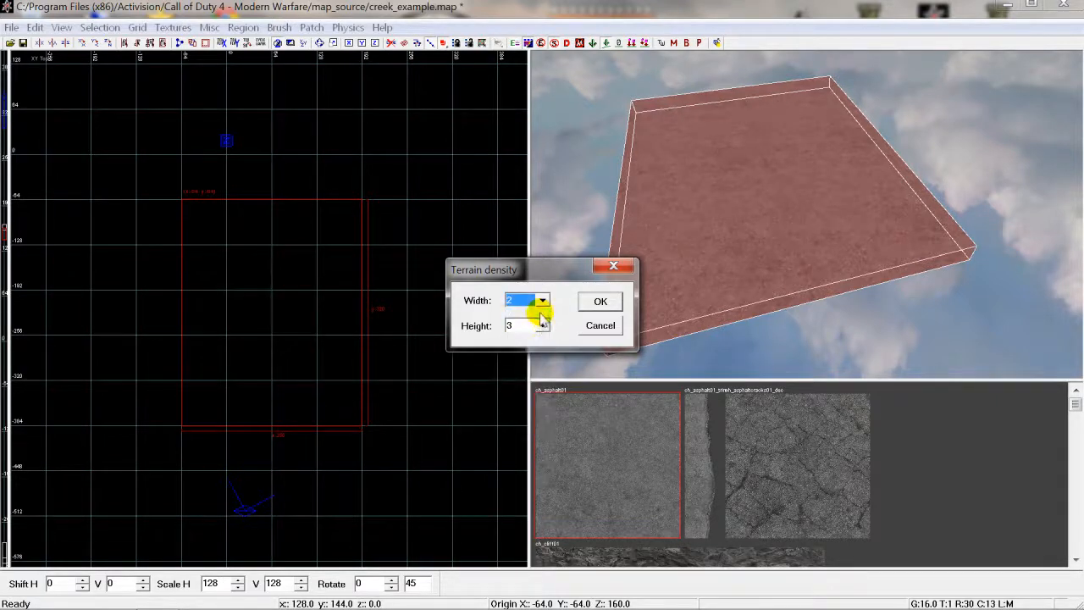
pyautogui.click(542, 326)
pyautogui.click(529, 338)
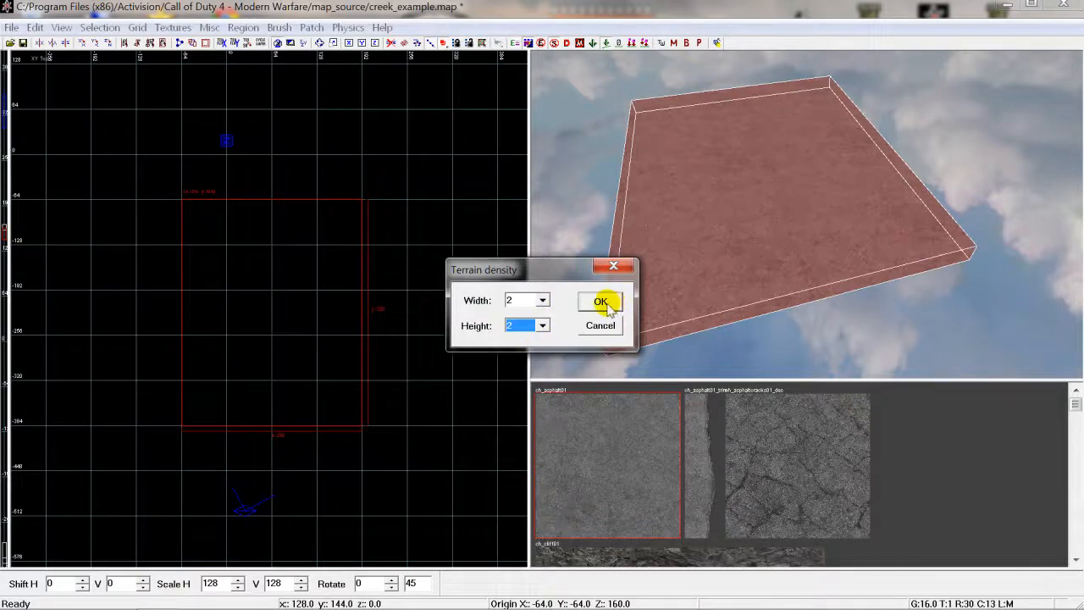
pyautogui.click(602, 305)
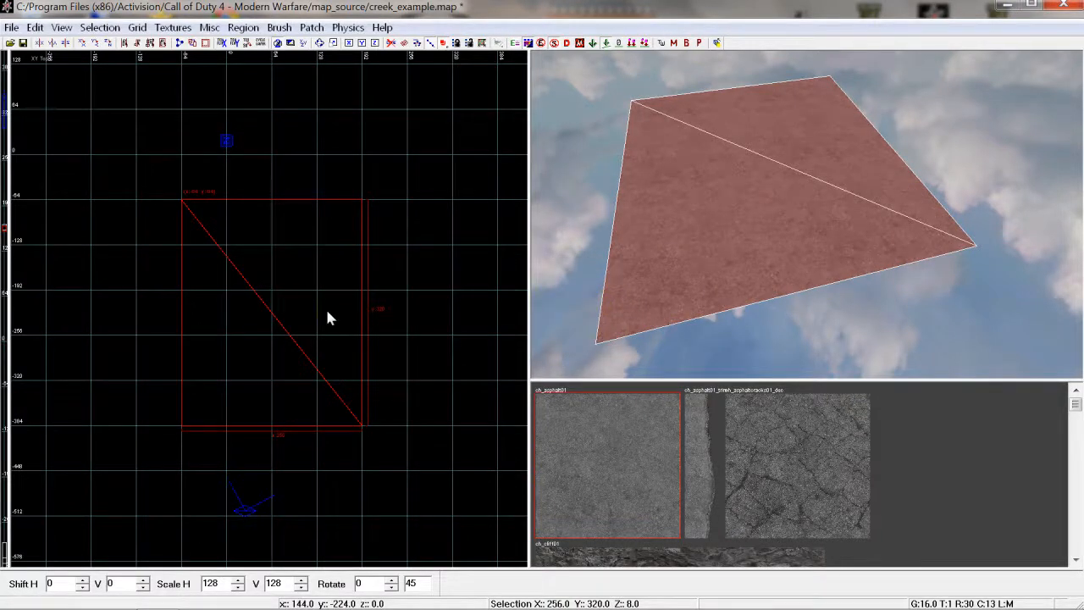
# Duplicate the terrain patch and place the copy flush against its north edge
pyautogui.scroll(-4, 330, 313)
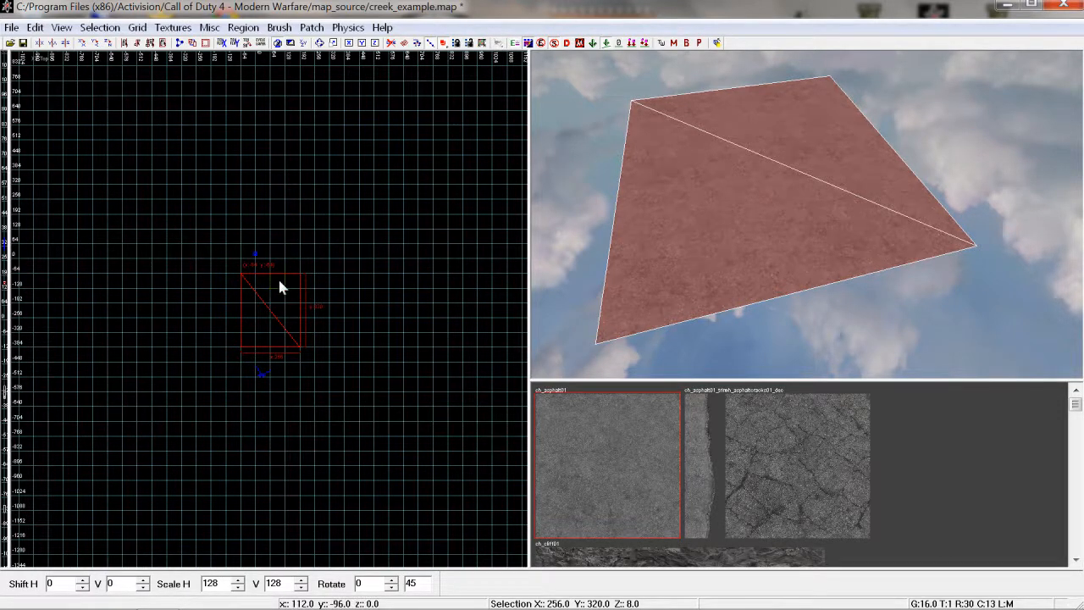
pyautogui.scroll(1, 280, 286)
pyautogui.click(859, 303)
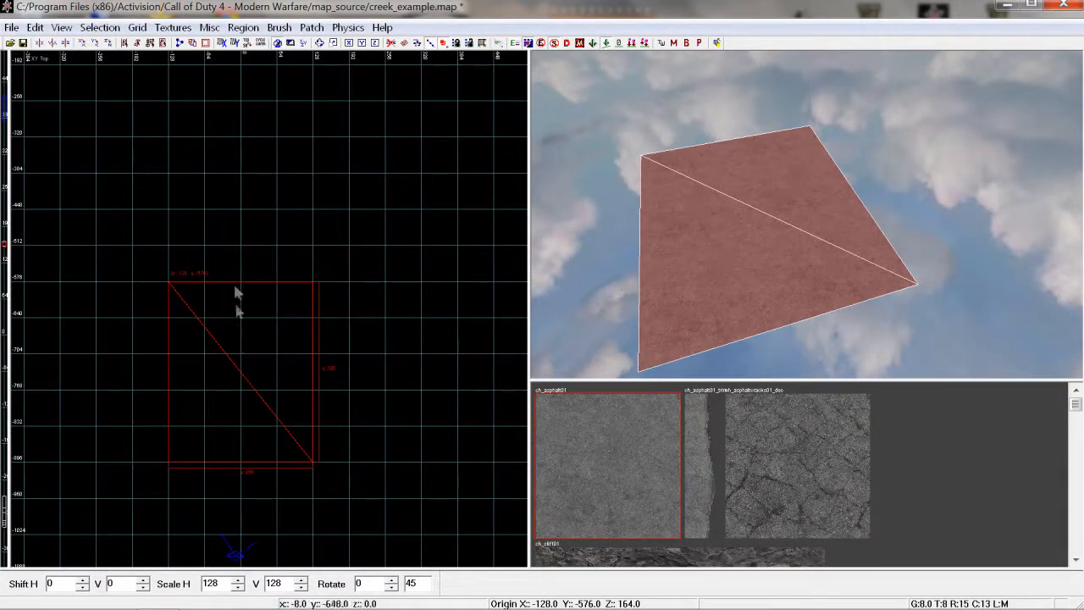
pyautogui.scroll(-3, 273, 354)
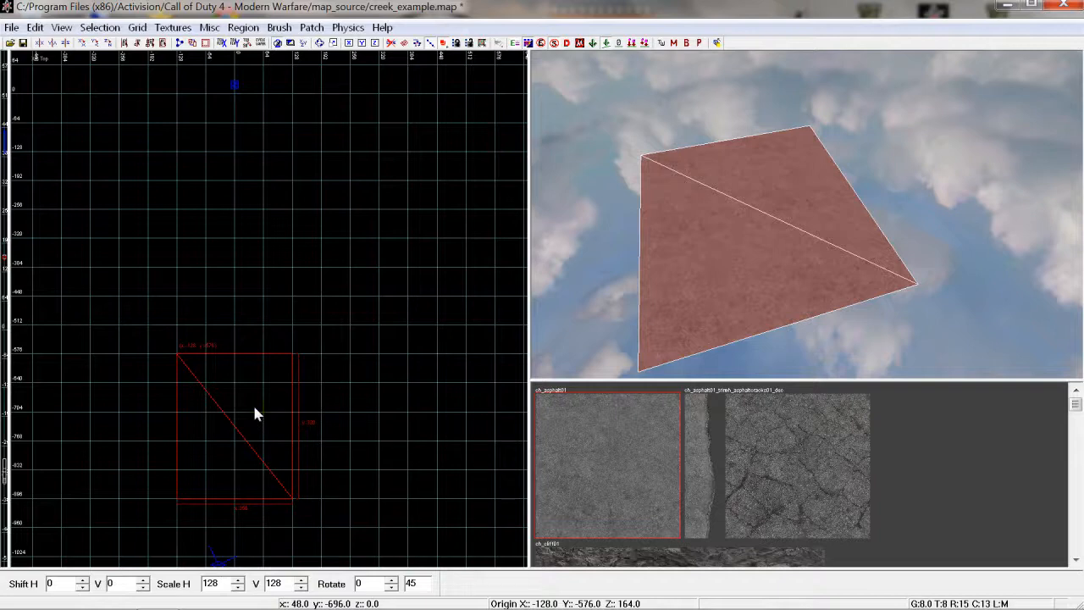
pyautogui.press('space')
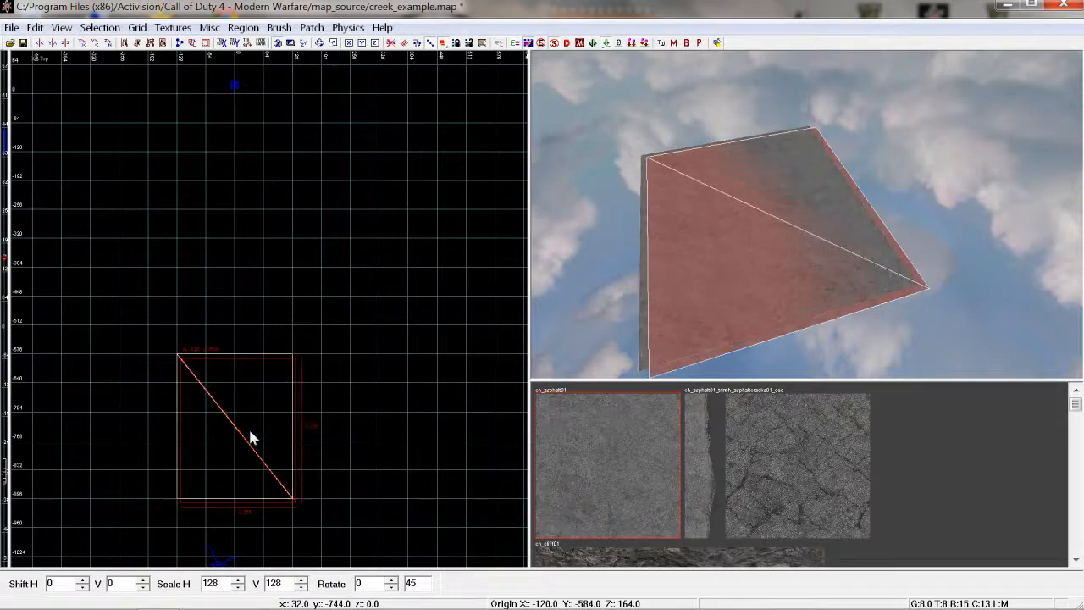
pyautogui.moveTo(248, 453); pyautogui.dragTo(241, 300)
pyautogui.moveTo(242, 305); pyautogui.dragTo(234, 330, button='right')
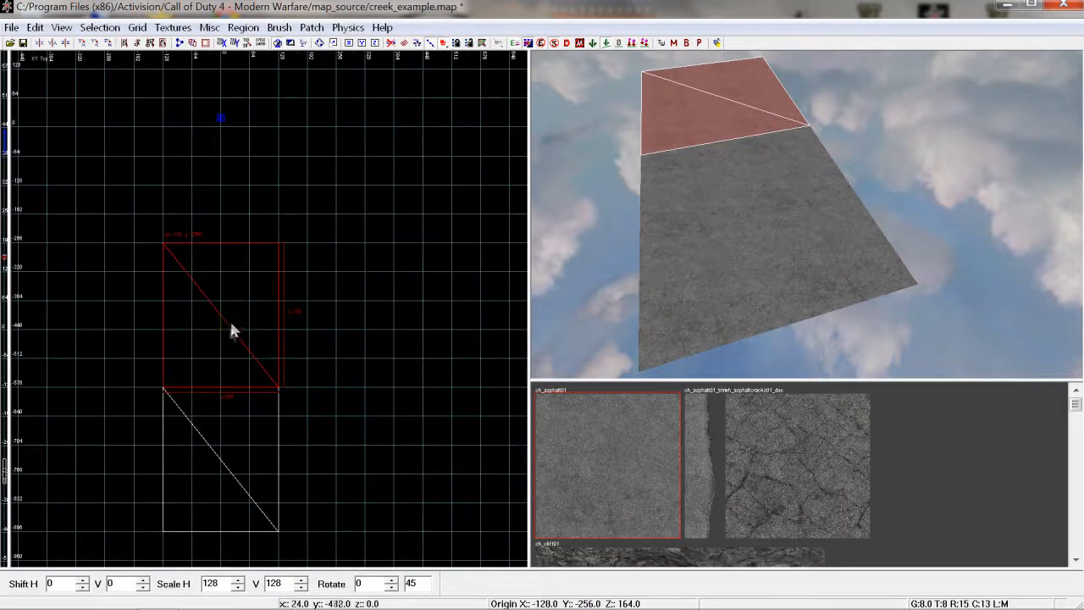
pyautogui.press('v')
pyautogui.moveTo(305, 244); pyautogui.dragTo(360, 298)
pyautogui.moveTo(162, 244)
pyautogui.mouseDown()
pyautogui.moveTo(295, 172)
pyautogui.moveTo(255, 191)
pyautogui.moveTo(257, 202)
pyautogui.mouseUp()
pyautogui.hotkey('ctrl', 'z')
pyautogui.hotkey('ctrl', 'z')
# Rotate the copied patch -45 degrees about Z and move it northeast, away from the straight patch
pyautogui.moveTo(241, 428)
pyautogui.mouseDown(button='right')
pyautogui.moveTo(235, 446)
pyautogui.moveTo(313, 421)
pyautogui.mouseUp(button='right')
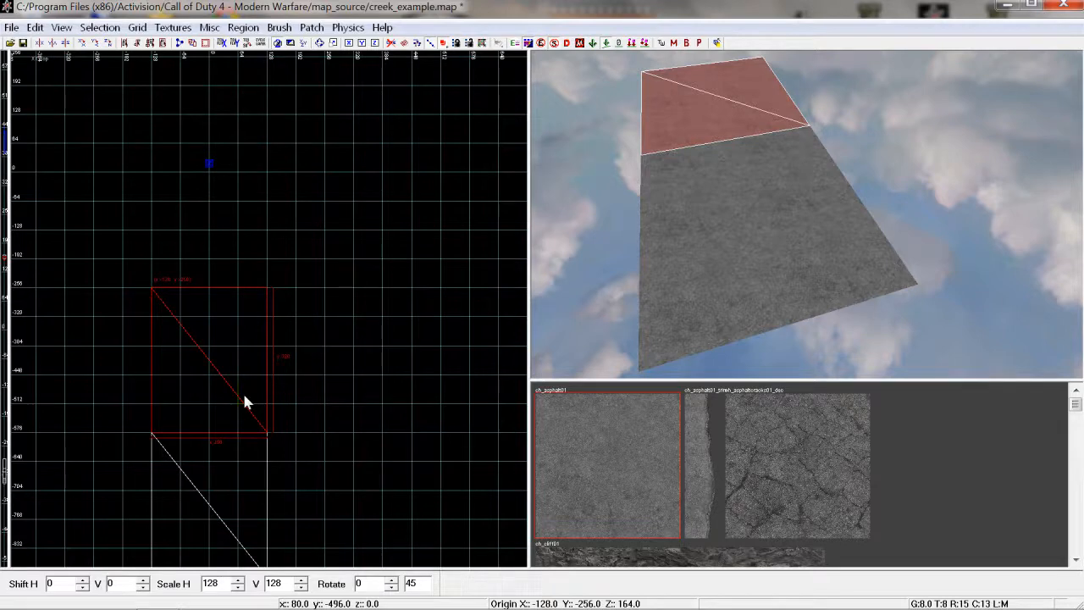
pyautogui.press('v')
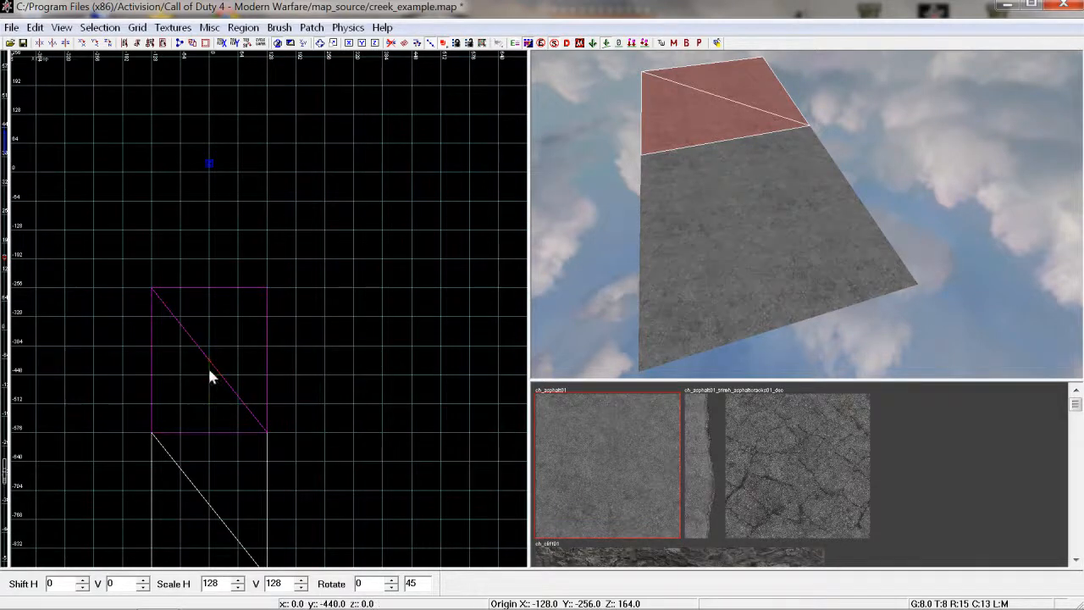
pyautogui.moveTo(331, 312); pyautogui.dragTo(332, 329)
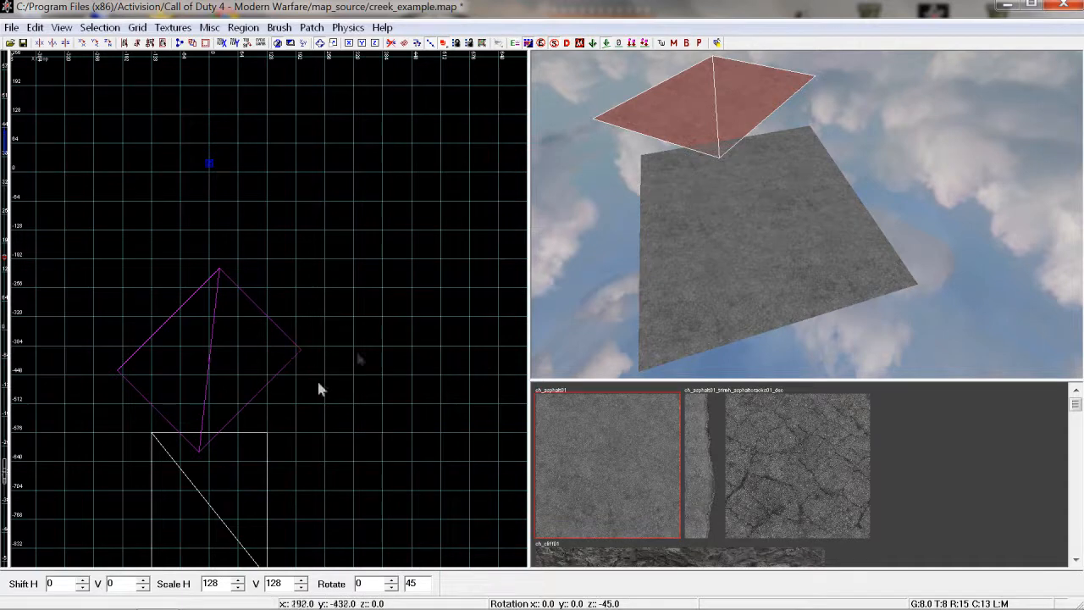
pyautogui.keyDown('shift'); pyautogui.click(242, 388); pyautogui.keyUp('shift')
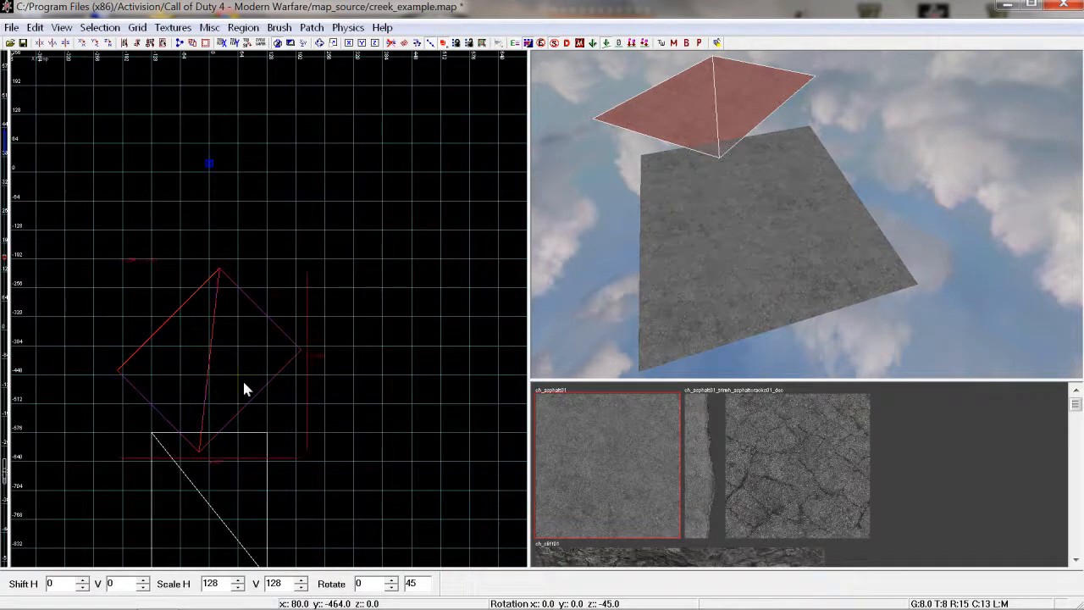
pyautogui.moveTo(218, 387); pyautogui.dragTo(340, 255)
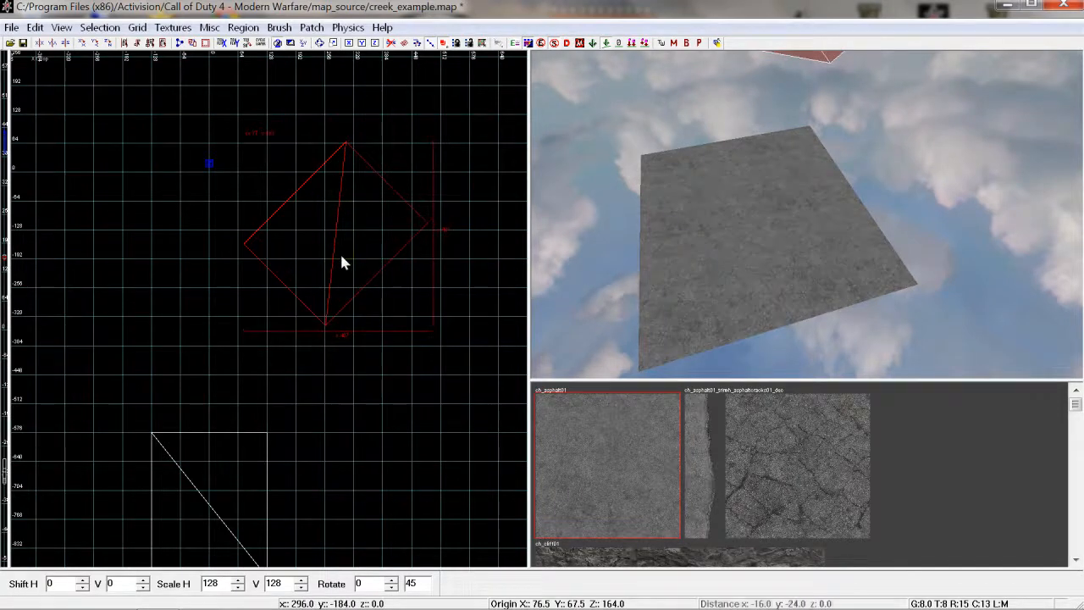
# Duplicate the rotated patch and place the copy against its southwest edge, between the two road pieces
pyautogui.keyDown('ctrl'); pyautogui.moveTo(742, 227); pyautogui.dragTo(743, 225, button='right'); pyautogui.keyUp('ctrl')
pyautogui.moveTo(321, 437); pyautogui.dragTo(332, 420, button='right')
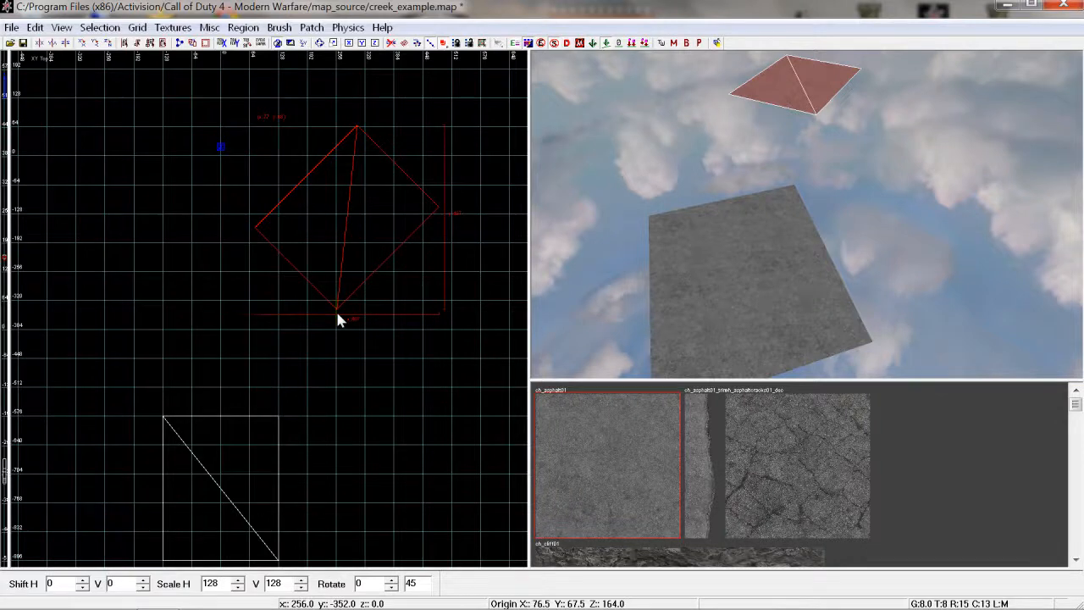
pyautogui.moveTo(271, 414); pyautogui.dragTo(276, 411, button='right')
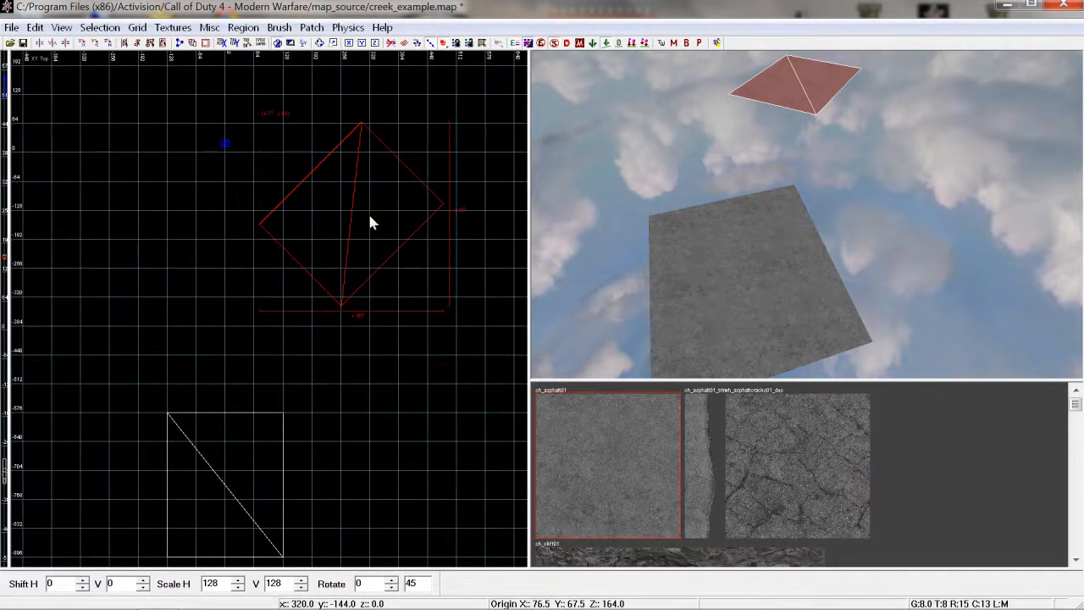
pyautogui.press('space')
pyautogui.moveTo(371, 199); pyautogui.dragTo(262, 296)
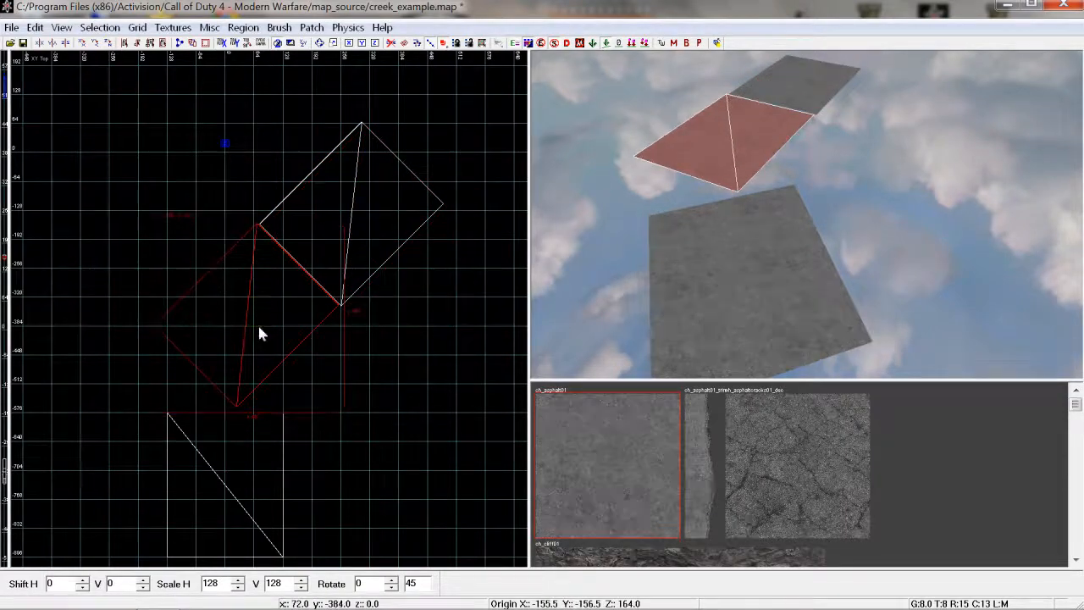
pyautogui.moveTo(259, 328); pyautogui.dragTo(271, 297, button='right')
pyautogui.moveTo(276, 259); pyautogui.dragTo(277, 256)
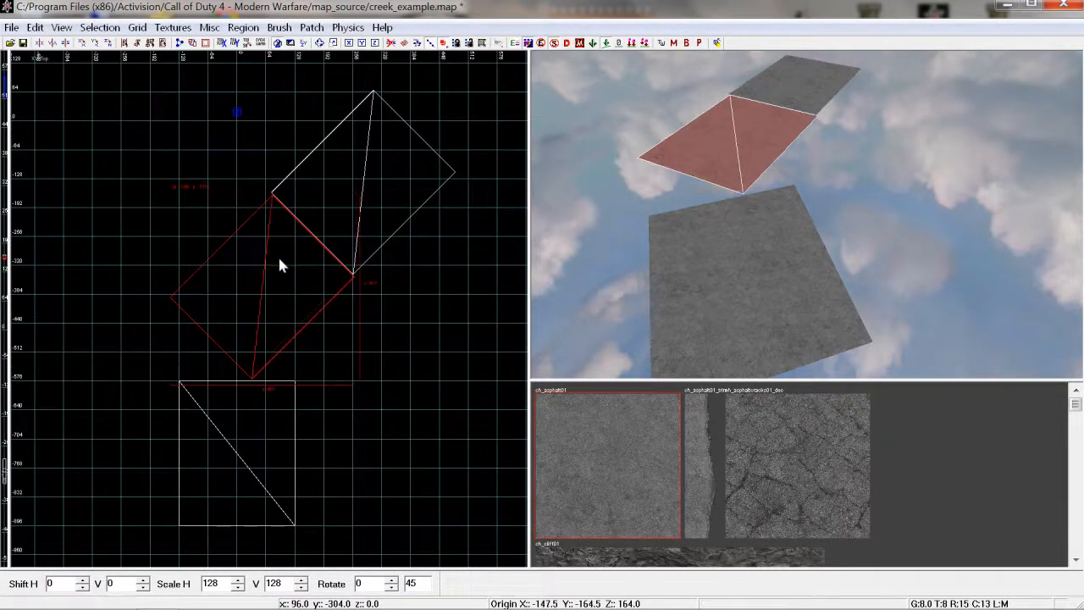
# Move the middle patch's two free vertices onto the north corners of the straight patch to close the gap
pyautogui.press('v')
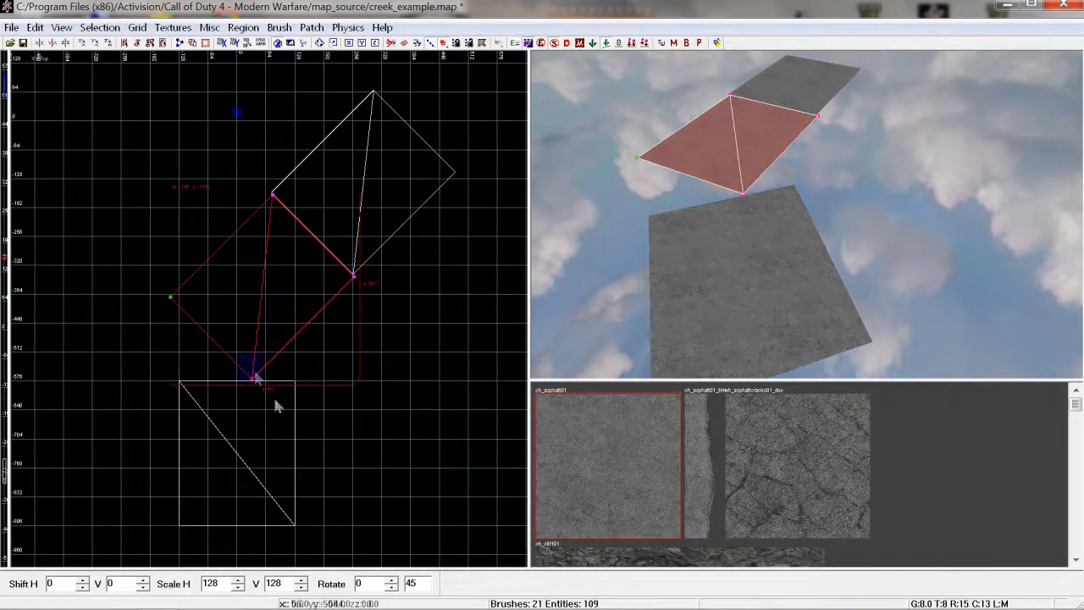
pyautogui.moveTo(257, 386); pyautogui.dragTo(300, 382)
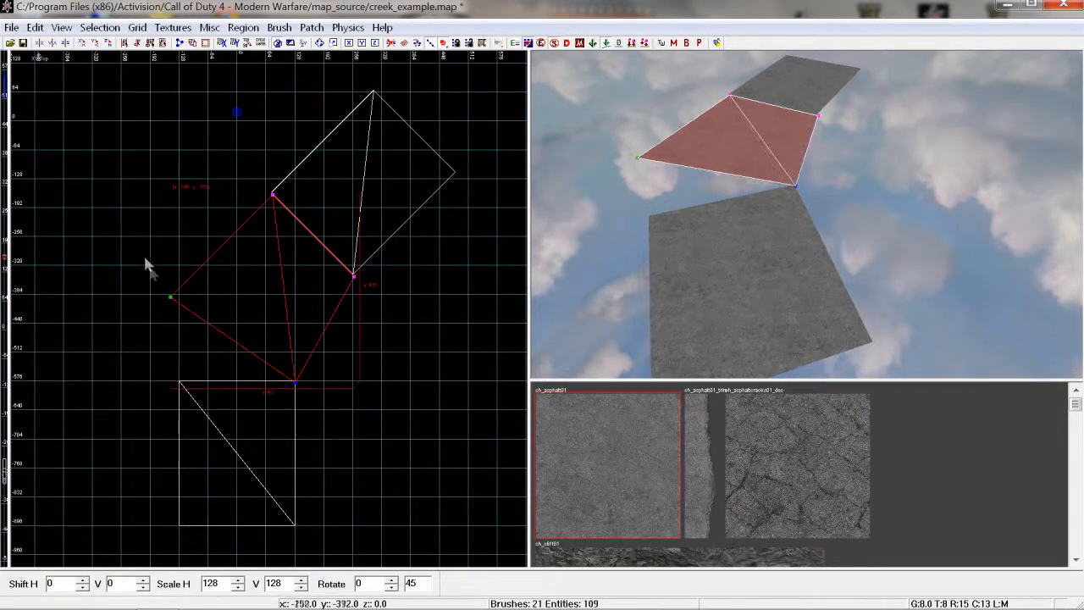
pyautogui.moveTo(188, 303); pyautogui.dragTo(200, 390)
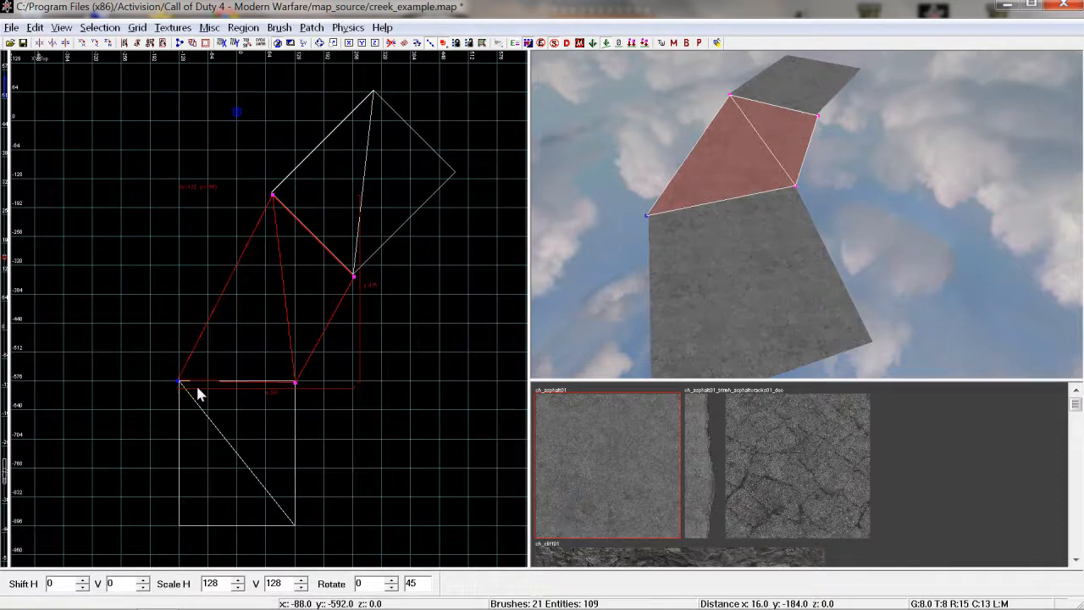
pyautogui.press('Escape')
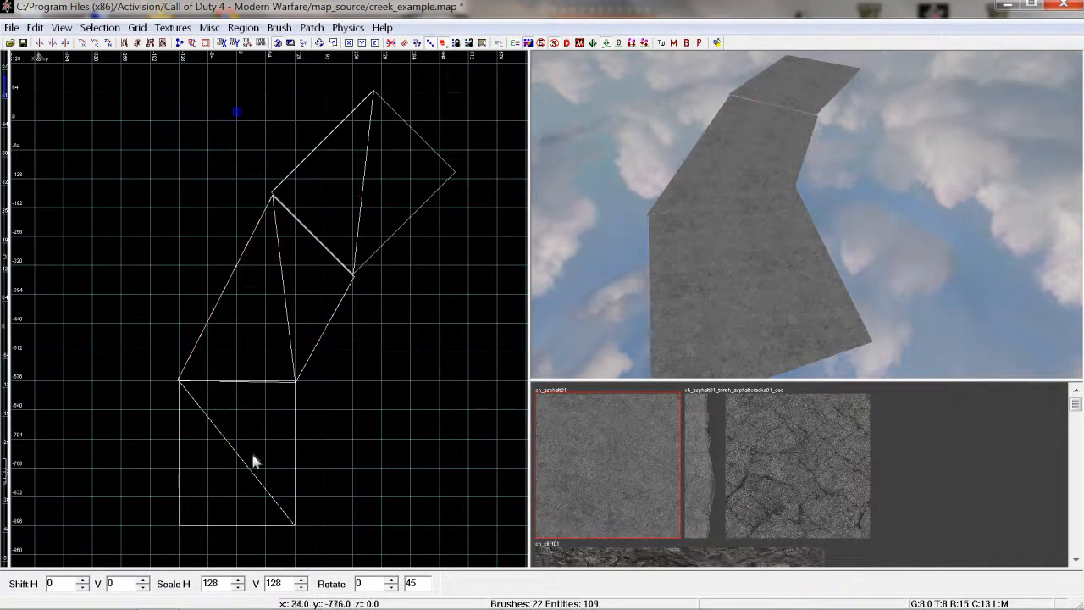
# Select all three road patches, split the middle one across its long sides, and shift the new vertices northwest to round the bend
pyautogui.keyDown('shift'); pyautogui.click(257, 485); pyautogui.keyUp('shift')
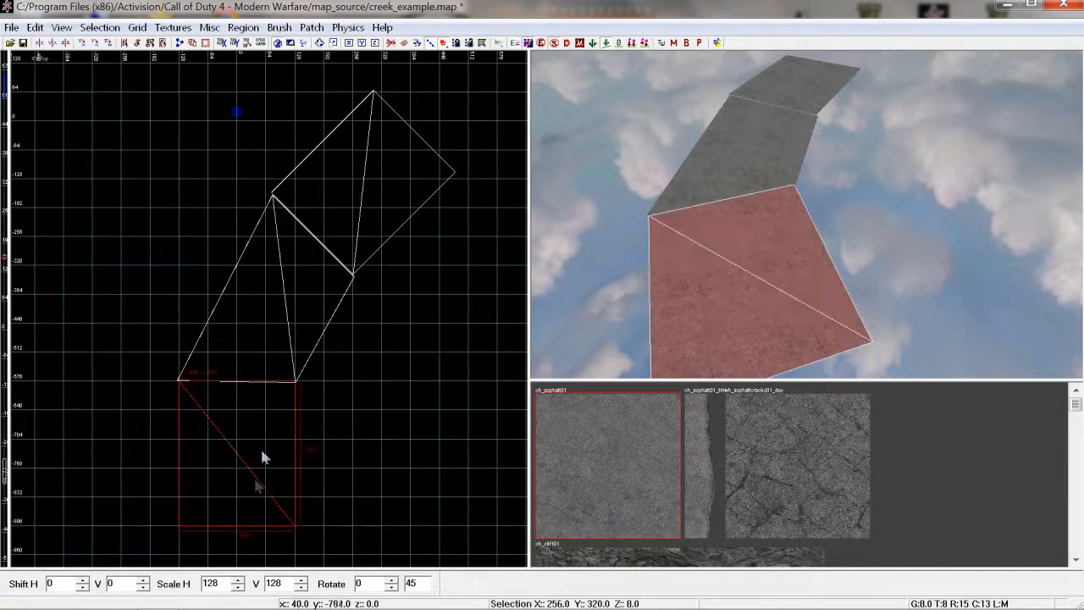
pyautogui.keyDown('shift'); pyautogui.click(380, 183); pyautogui.keyUp('shift')
pyautogui.keyDown('shift'); pyautogui.click(282, 293); pyautogui.keyUp('shift')
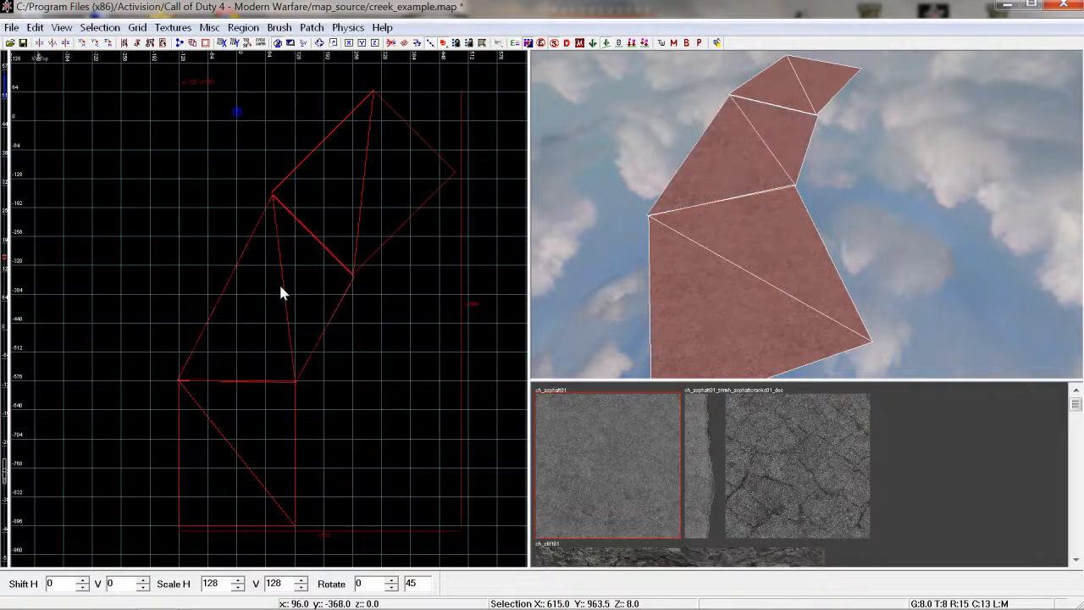
pyautogui.press('v')
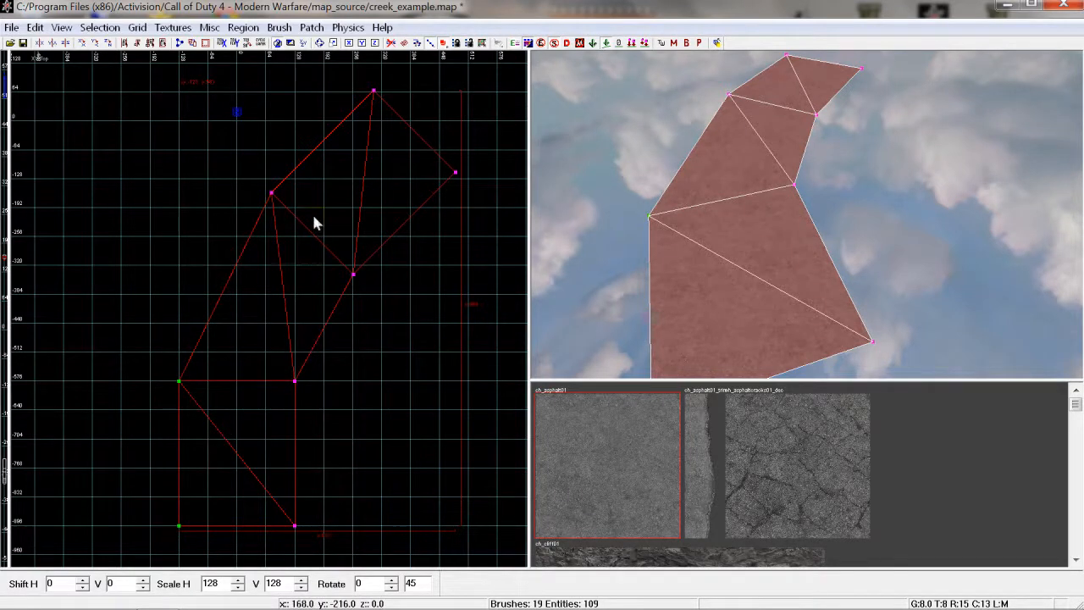
pyautogui.moveTo(242, 255); pyautogui.dragTo(436, 428)
pyautogui.hotkey('shift', 'x')
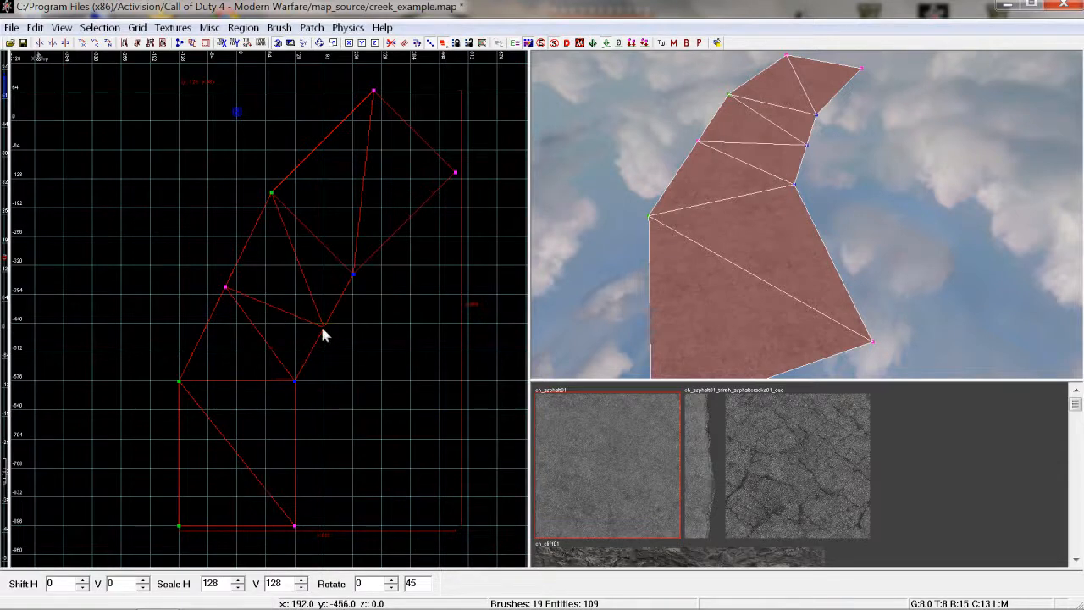
pyautogui.moveTo(322, 330); pyautogui.dragTo(312, 323)
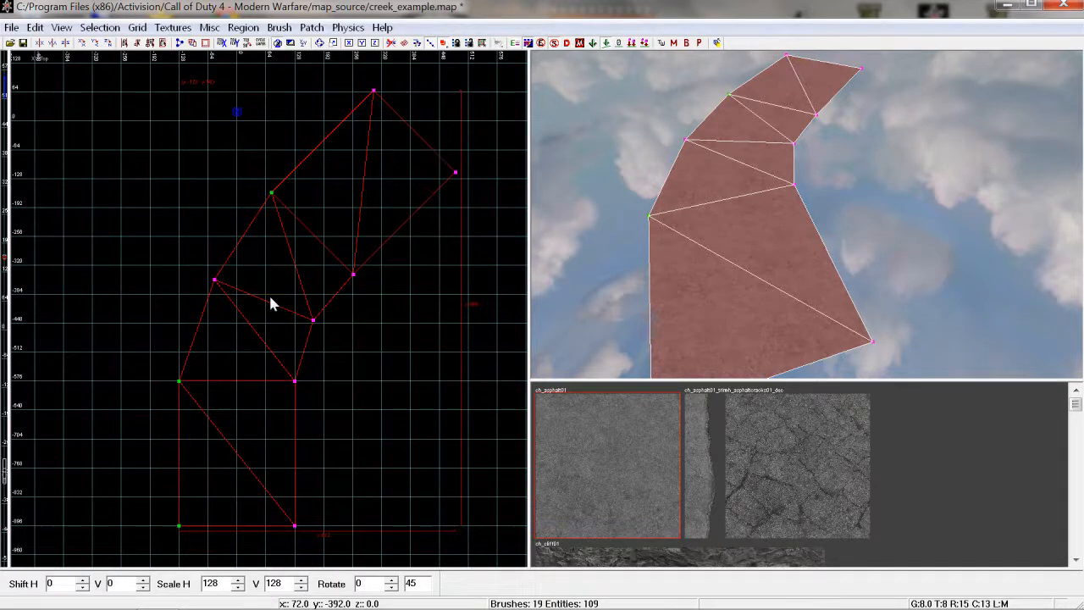
# Try splitting the bend's lower segment again and shifting its new vertices northwest, and undo both changes
pyautogui.moveTo(266, 300); pyautogui.dragTo(356, 398)
pyautogui.hotkey('shift', 'x')
pyautogui.moveTo(307, 357); pyautogui.dragTo(297, 346)
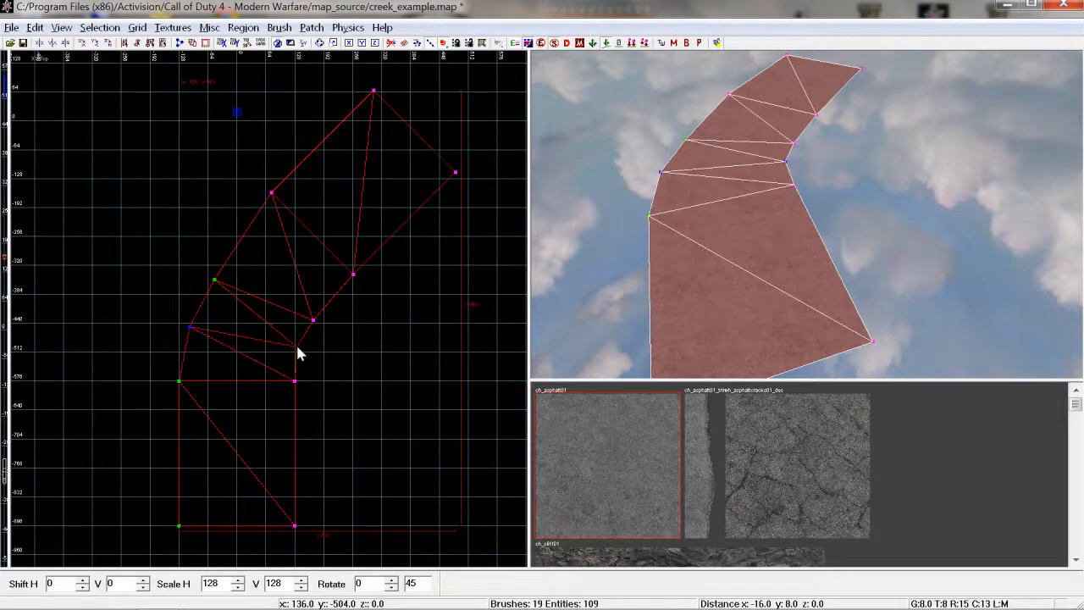
pyautogui.hotkey('ctrl', 'z')
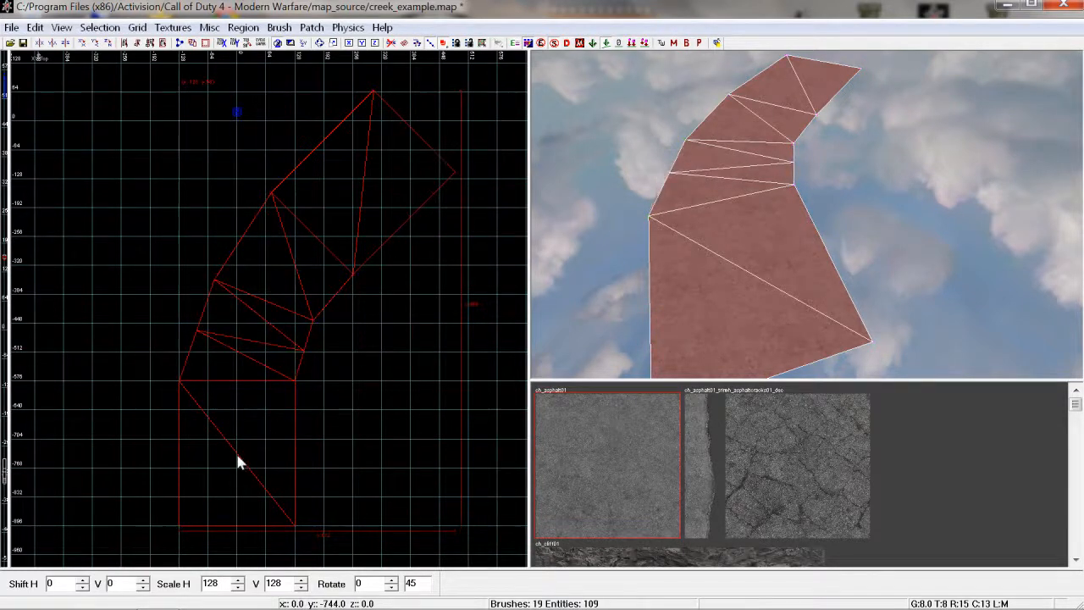
pyautogui.hotkey('ctrl', 'z')
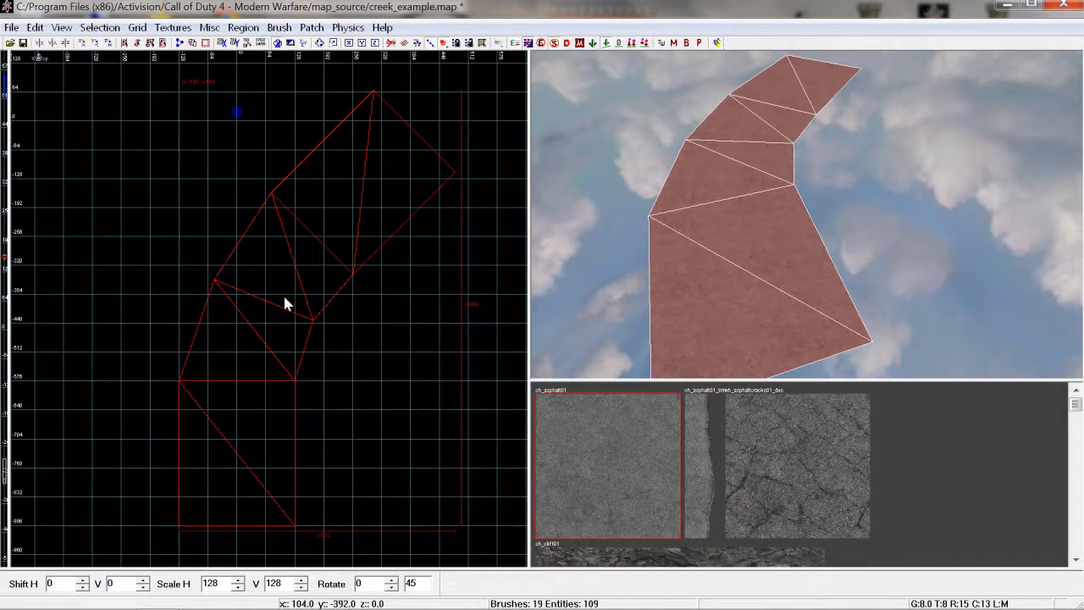
pyautogui.moveTo(277, 331); pyautogui.dragTo(260, 354, button='right')
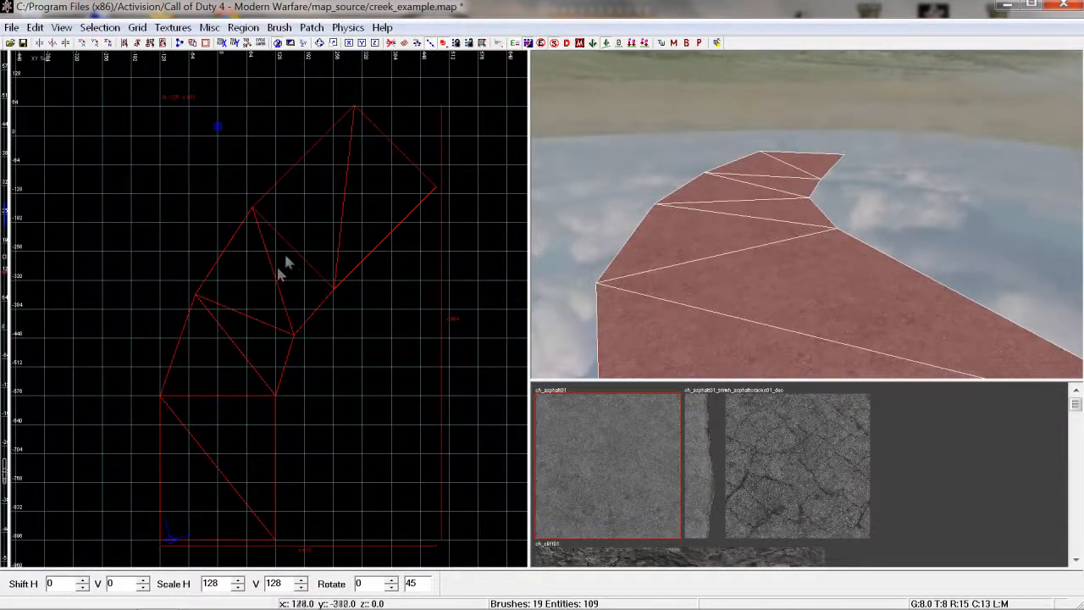
# Duplicate the curved bend patch, place the copy beyond the road's northeast end, and rotate it 180 degrees
pyautogui.moveTo(296, 246); pyautogui.dragTo(305, 293, button='right')
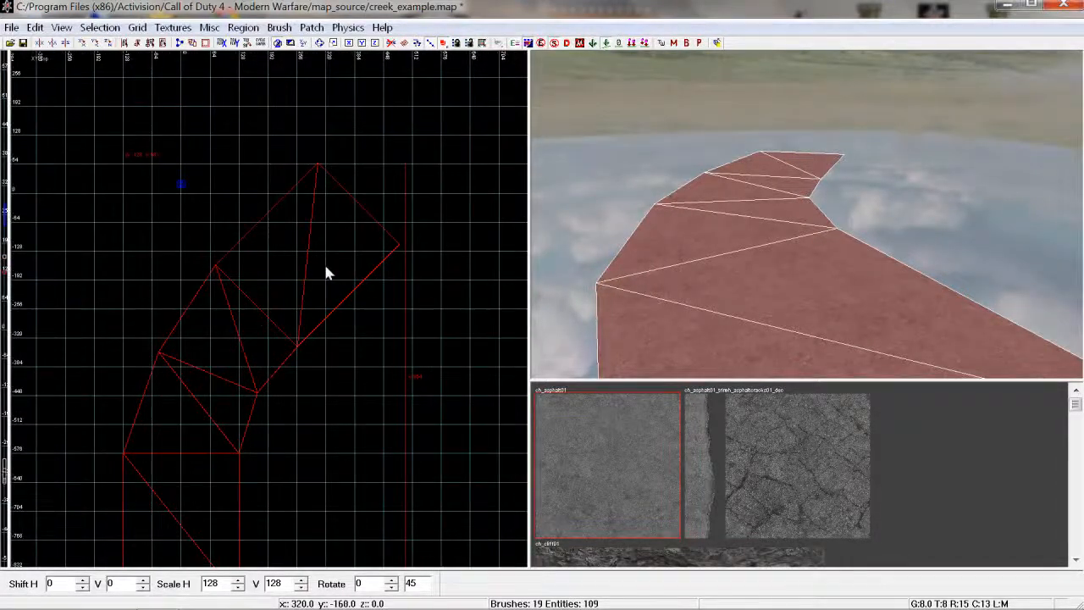
pyautogui.press('Escape')
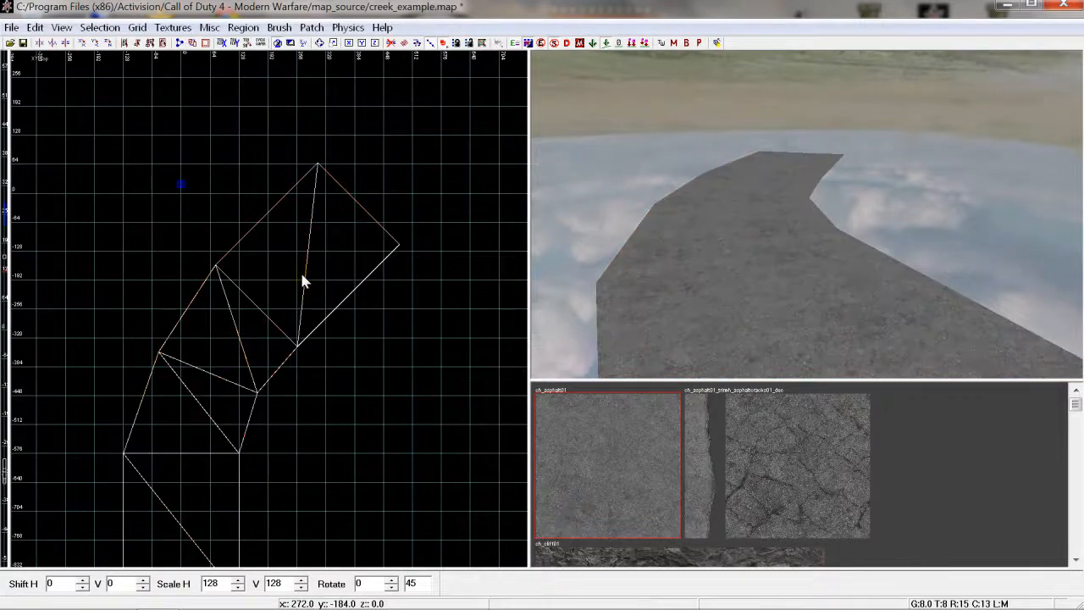
pyautogui.keyDown('shift'); pyautogui.click(304, 271); pyautogui.keyUp('shift')
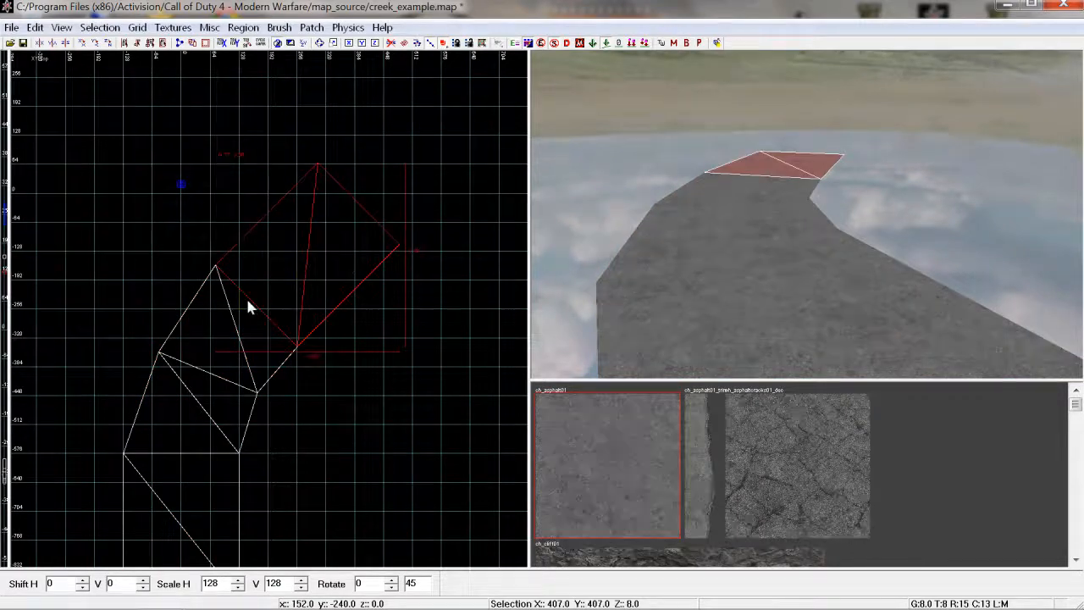
pyautogui.scroll(-2, 245, 336)
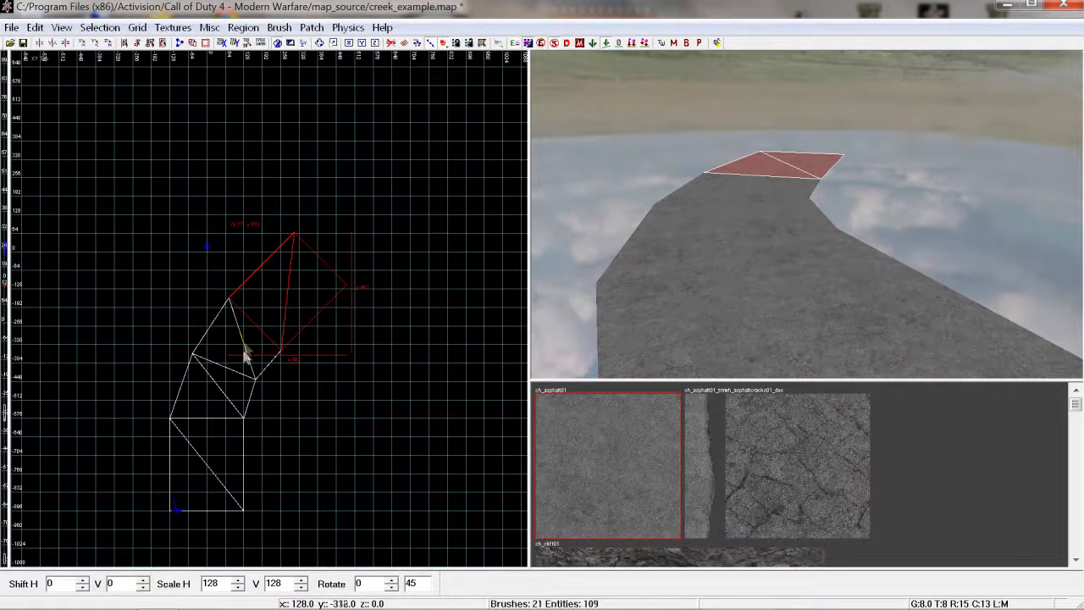
pyautogui.press('Escape')
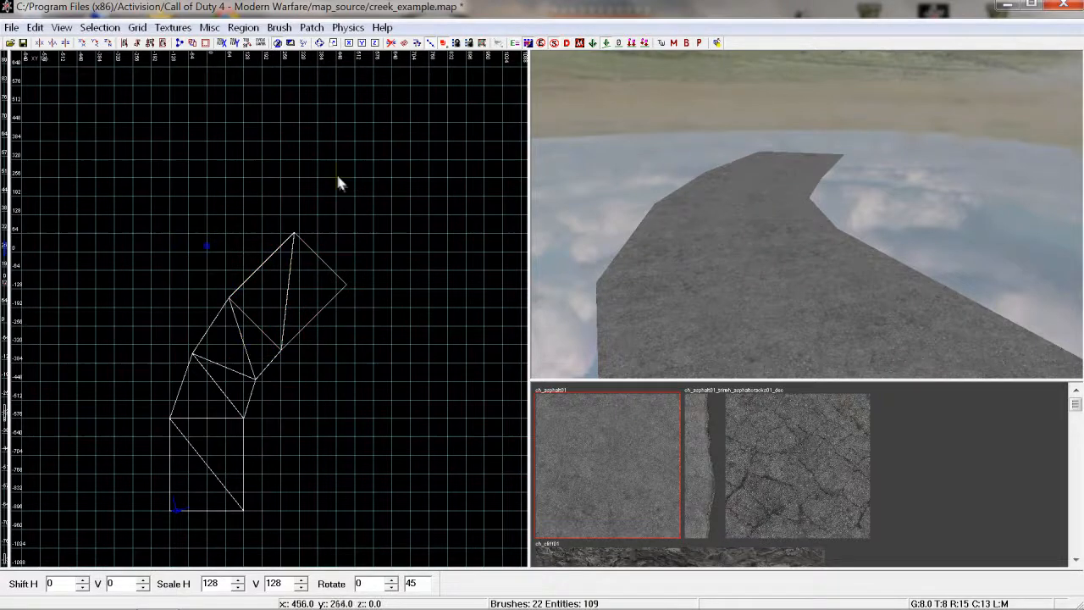
pyautogui.keyDown('shift'); pyautogui.click(221, 370); pyautogui.keyUp('shift')
pyautogui.press('space')
pyautogui.moveTo(227, 375)
pyautogui.mouseDown()
pyautogui.moveTo(338, 247)
pyautogui.moveTo(334, 228)
pyautogui.mouseUp()
pyautogui.scroll(1, 335, 232)
pyautogui.moveTo(335, 235); pyautogui.dragTo(302, 273, button='right')
pyautogui.press('r')
pyautogui.moveTo(399, 197)
pyautogui.mouseDown()
pyautogui.moveTo(404, 185)
pyautogui.moveTo(406, 203)
pyautogui.mouseUp()
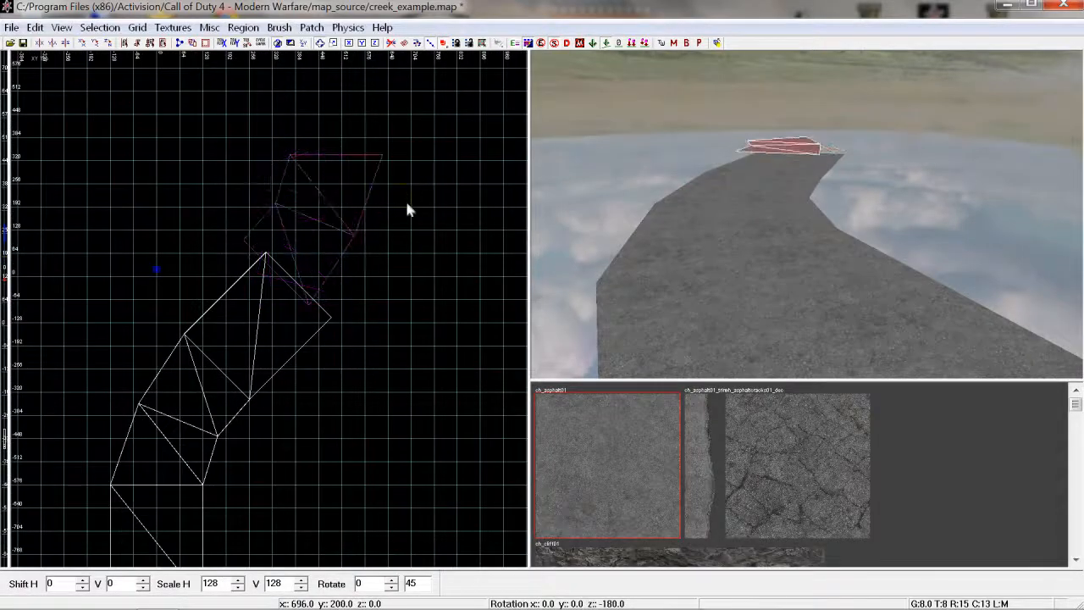
# Move the rotated bend onto the road's northeast end and join its vertices with the diagonal straight patch's corners
pyautogui.press('r')
pyautogui.moveTo(288, 243); pyautogui.dragTo(305, 252)
pyautogui.scroll(3, 308, 269)
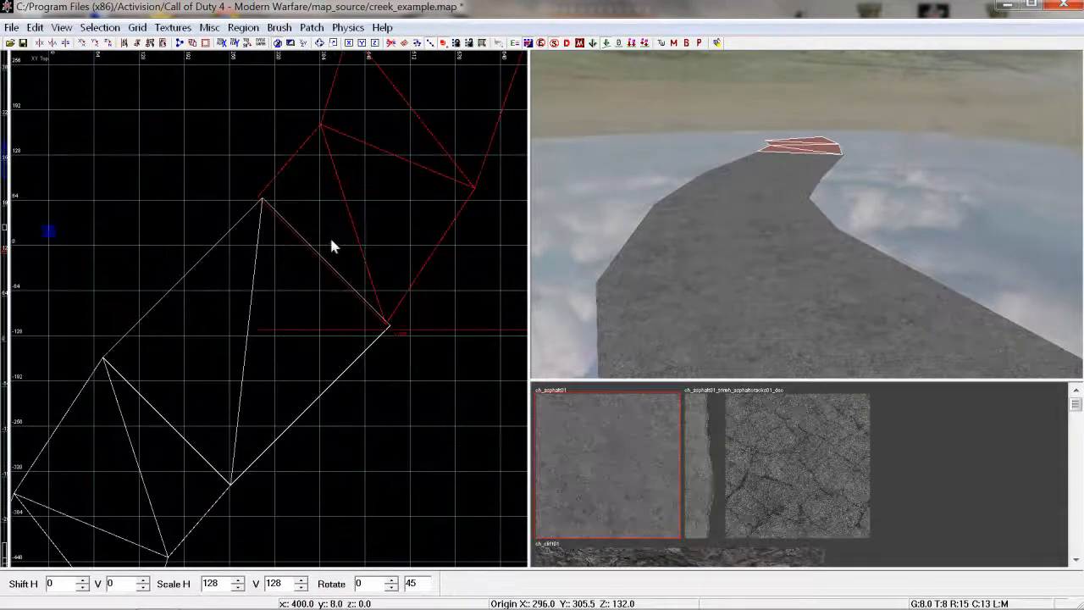
pyautogui.press('Escape')
pyautogui.keyDown('shift'); pyautogui.click(284, 325); pyautogui.keyUp('shift')
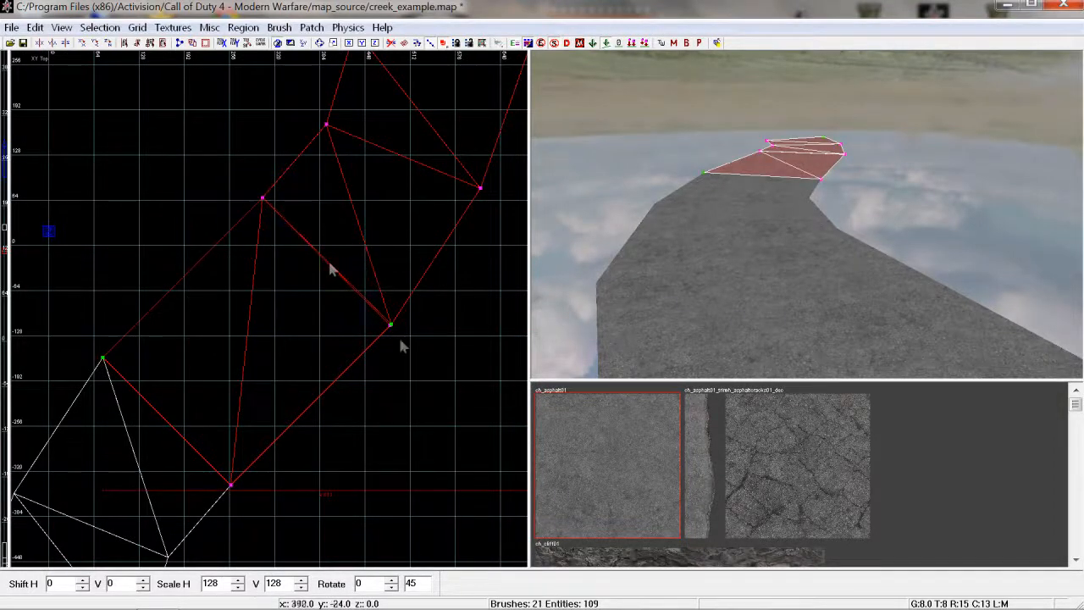
pyautogui.scroll(-5, 247, 308)
pyautogui.press('Escape')
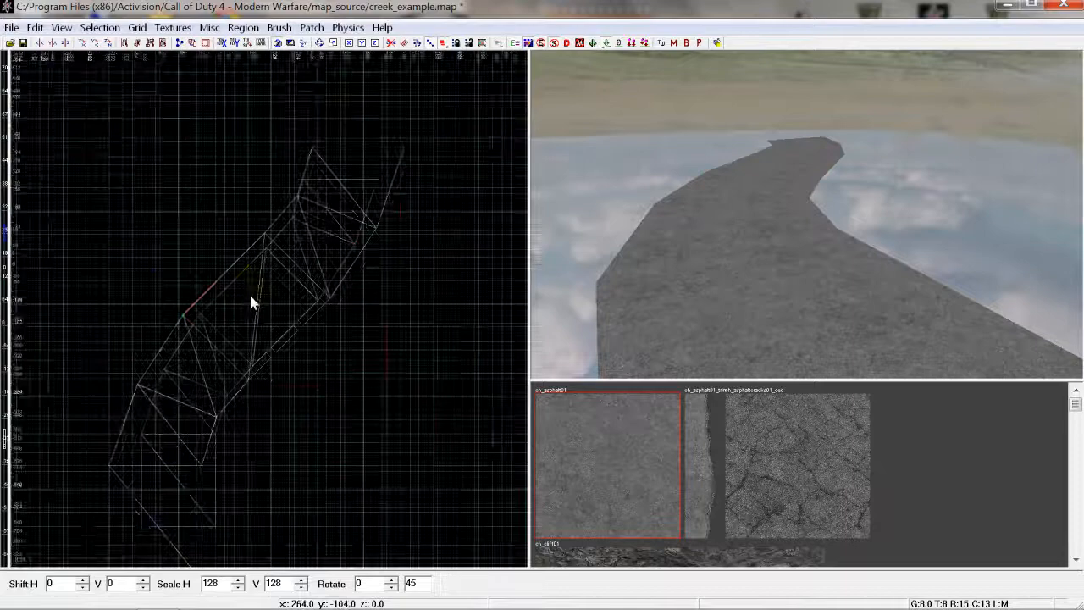
pyautogui.moveTo(303, 244); pyautogui.dragTo(301, 293, button='right')
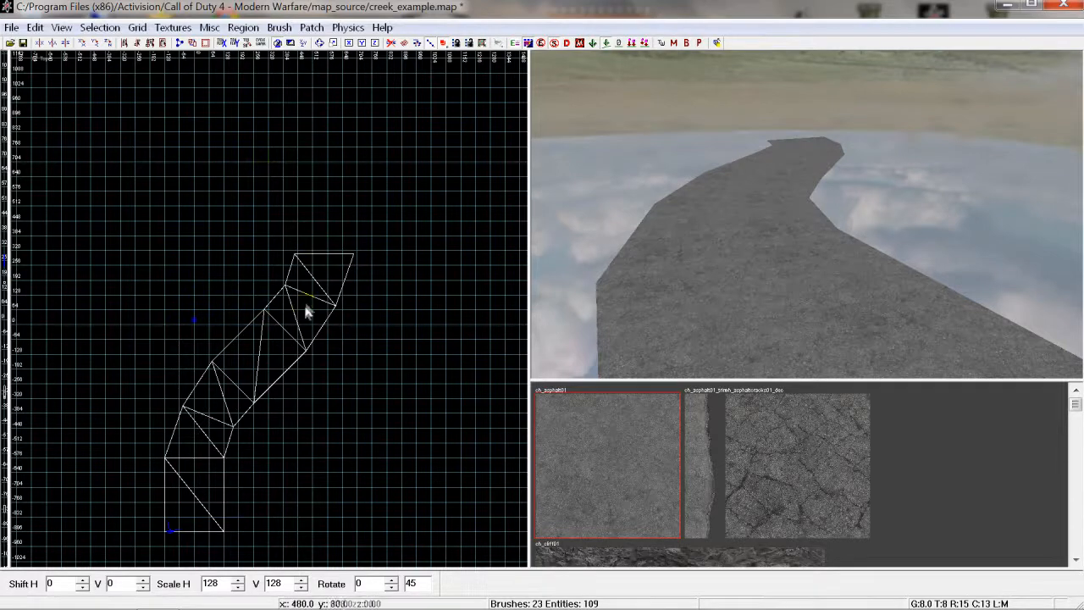
# Duplicate the northernmost bend patch, place the copy beyond the road's north end, and rotate it counterclockwise
pyautogui.keyDown('shift'); pyautogui.click(303, 307); pyautogui.keyUp('shift')
pyautogui.scroll(2, 297, 312)
pyautogui.moveTo(298, 312); pyautogui.dragTo(317, 383, button='right')
pyautogui.press('space')
pyautogui.moveTo(319, 359)
pyautogui.mouseDown()
pyautogui.moveTo(340, 224)
pyautogui.moveTo(381, 231)
pyautogui.moveTo(382, 222)
pyautogui.mouseUp()
pyautogui.press('r')
pyautogui.press('r')
# Align the rotated copy with the road's north end and select both bends to match their shared edge
pyautogui.moveTo(301, 248); pyautogui.dragTo(307, 248)
pyautogui.press('Escape')
pyautogui.keyDown('shift'); pyautogui.click(314, 380); pyautogui.keyUp('shift')
pyautogui.keyDown('shift'); pyautogui.click(317, 267); pyautogui.keyUp('shift')
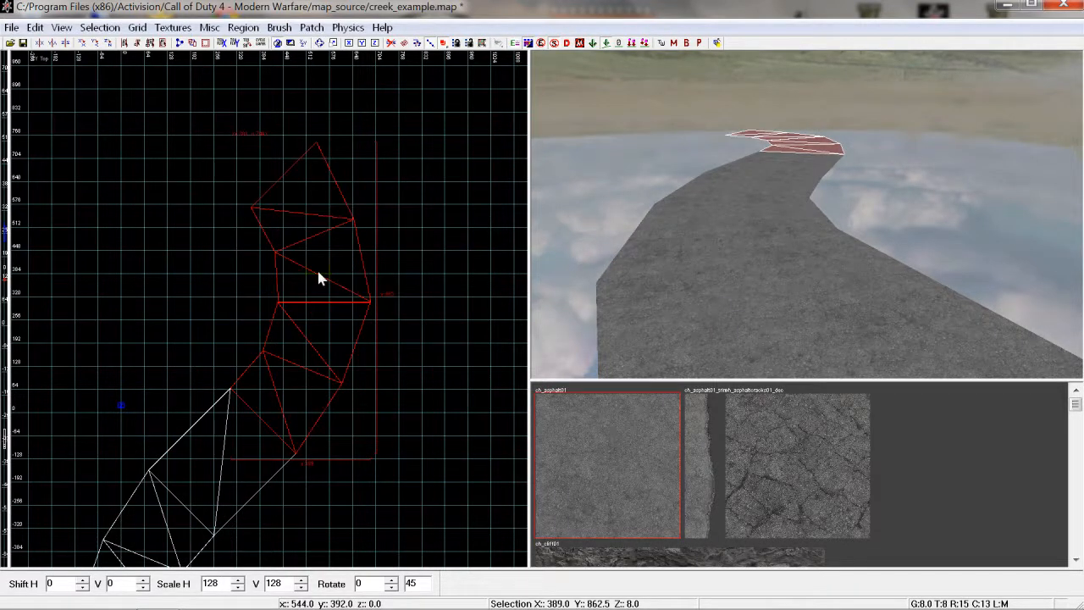
pyautogui.scroll(1, 320, 301)
pyautogui.scroll(-3, 305, 340)
pyautogui.press('Escape')
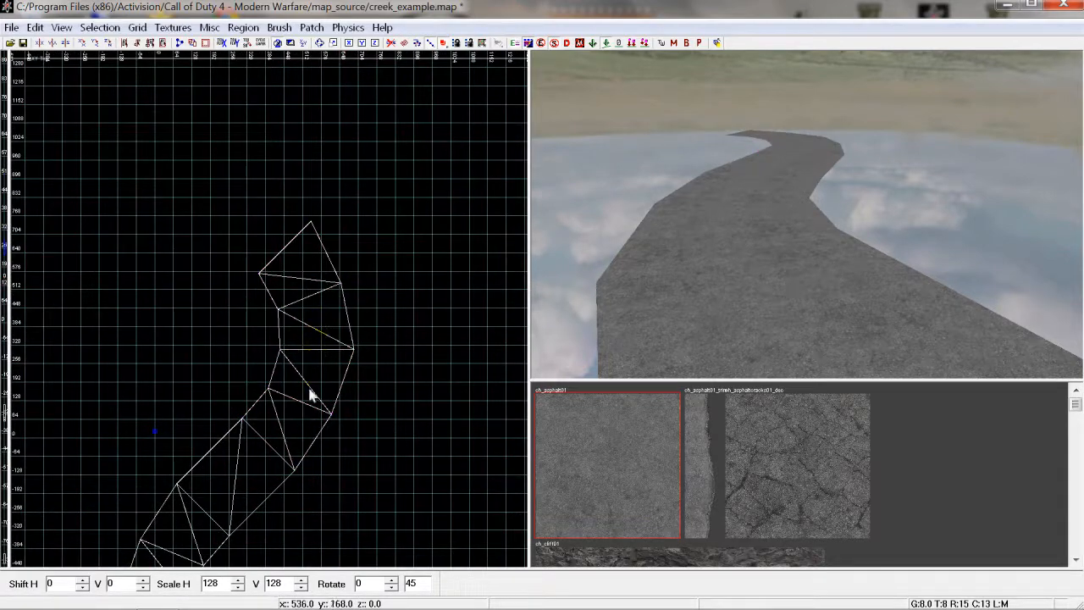
# Duplicate the newest bend patch, rotate the copy further counterclockwise, and set it against the road's northwest-facing end
pyautogui.keyDown('shift'); pyautogui.click(309, 318); pyautogui.keyUp('shift')
pyautogui.press('space')
pyautogui.moveTo(309, 318); pyautogui.dragTo(249, 206)
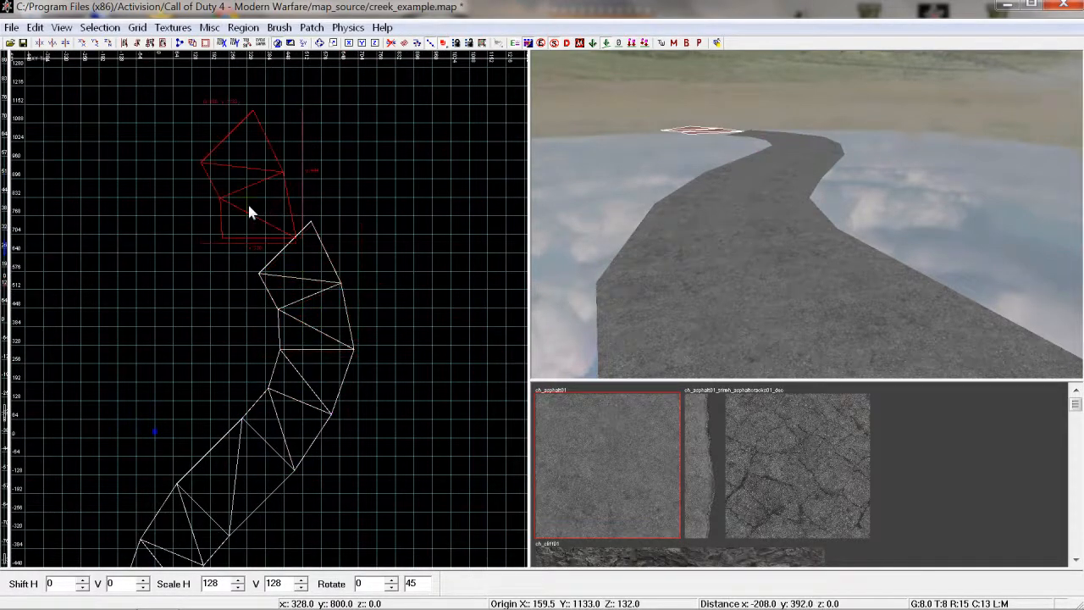
pyautogui.press('r')
pyautogui.moveTo(315, 222)
pyautogui.mouseDown()
pyautogui.moveTo(319, 204)
pyautogui.moveTo(278, 215)
pyautogui.moveTo(279, 228)
pyautogui.mouseUp()
pyautogui.press('r')
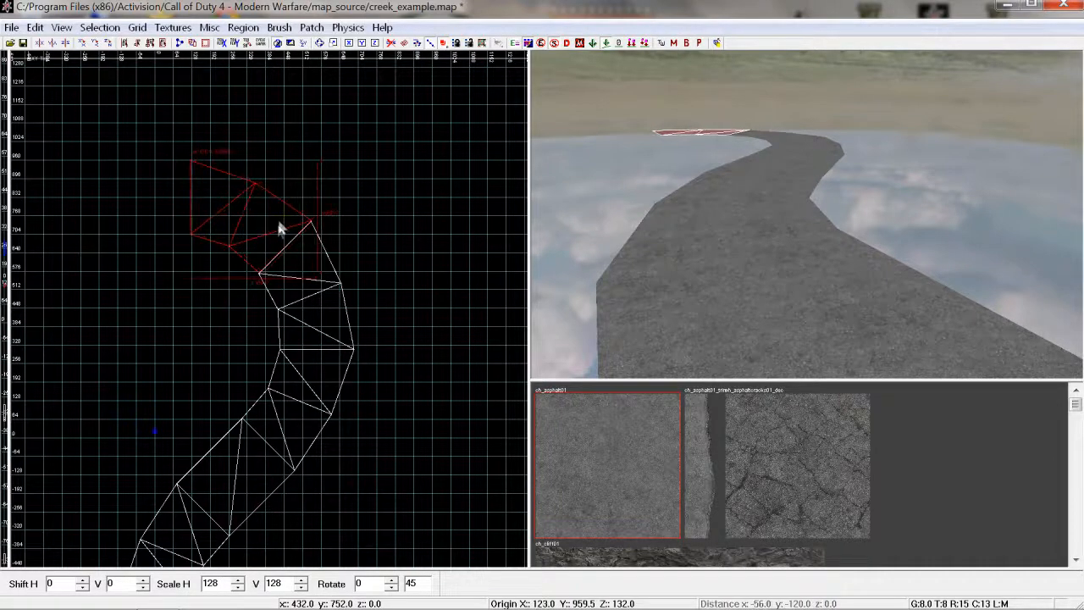
# Select the two newest bend patches and join their vertices along the shared edge
pyautogui.scroll(3, 279, 222)
pyautogui.moveTo(279, 223); pyautogui.dragTo(281, 283, button='right')
pyautogui.press('Escape')
pyautogui.keyDown('shift'); pyautogui.click(346, 404); pyautogui.keyUp('shift')
pyautogui.keyDown('shift'); pyautogui.click(253, 265); pyautogui.keyUp('shift')
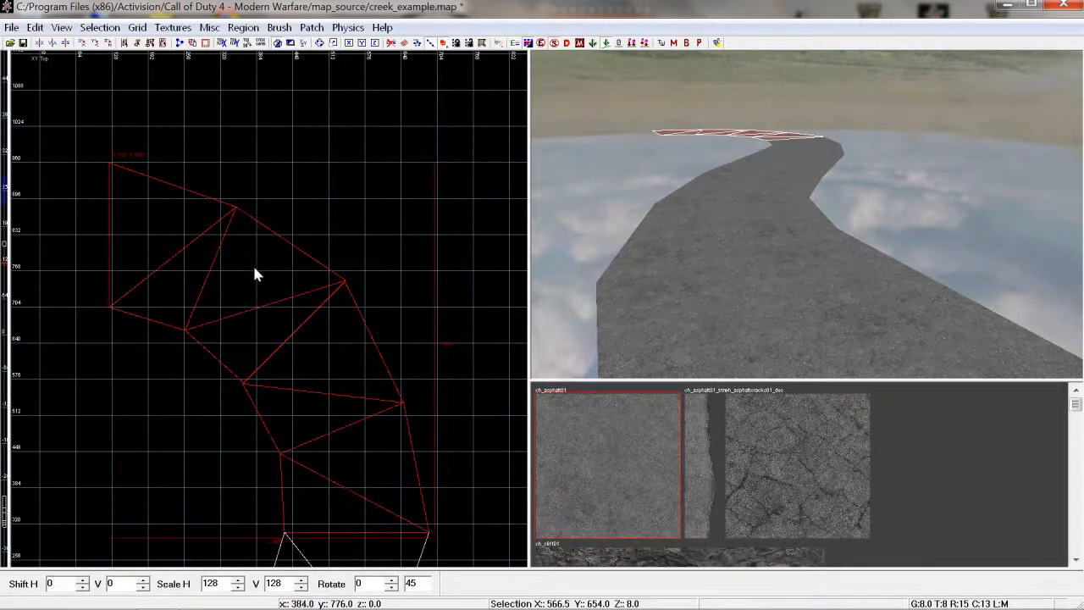
pyautogui.press('v')
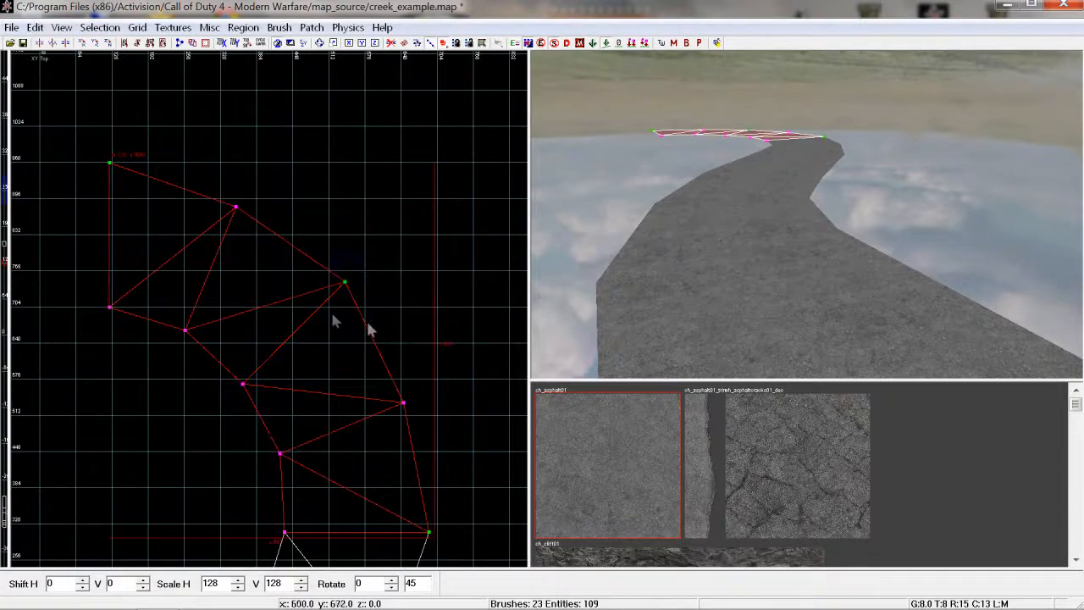
pyautogui.scroll(-2, 332, 314)
pyautogui.moveTo(333, 314); pyautogui.dragTo(398, 292, button='right')
pyautogui.press('Escape')
pyautogui.moveTo(279, 272); pyautogui.dragTo(301, 358, button='right')
pyautogui.scroll(-1, 277, 229)
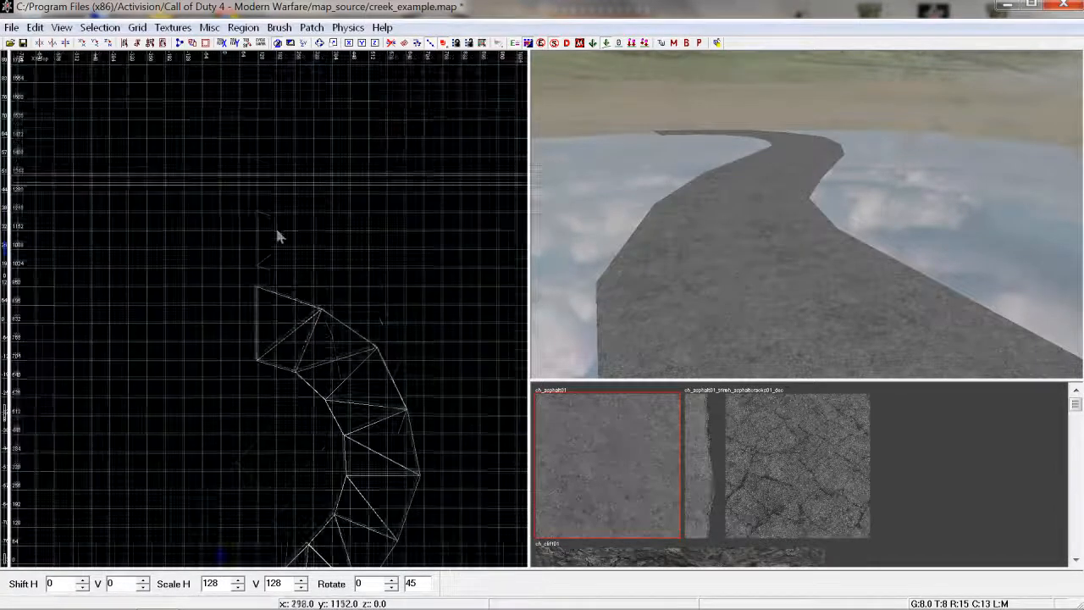
# Copy the straight patch from the road's south end and place it northwest of the last bend
pyautogui.moveTo(276, 229); pyautogui.dragTo(254, 105, button='right')
pyautogui.moveTo(239, 212); pyautogui.dragTo(255, 299, button='right')
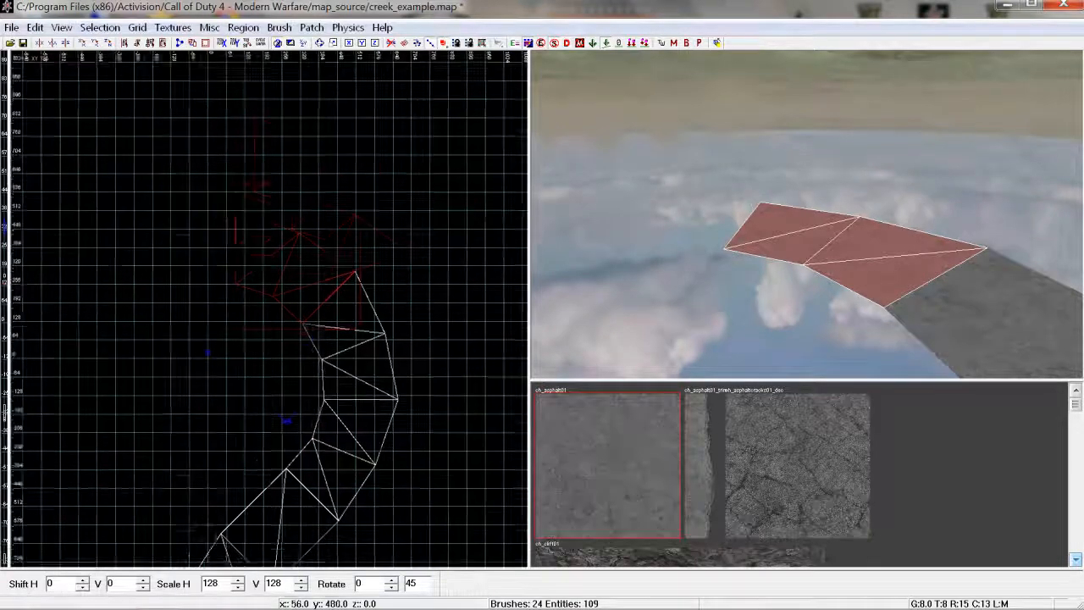
pyautogui.moveTo(218, 228); pyautogui.dragTo(242, 158, button='right')
pyautogui.press('Escape')
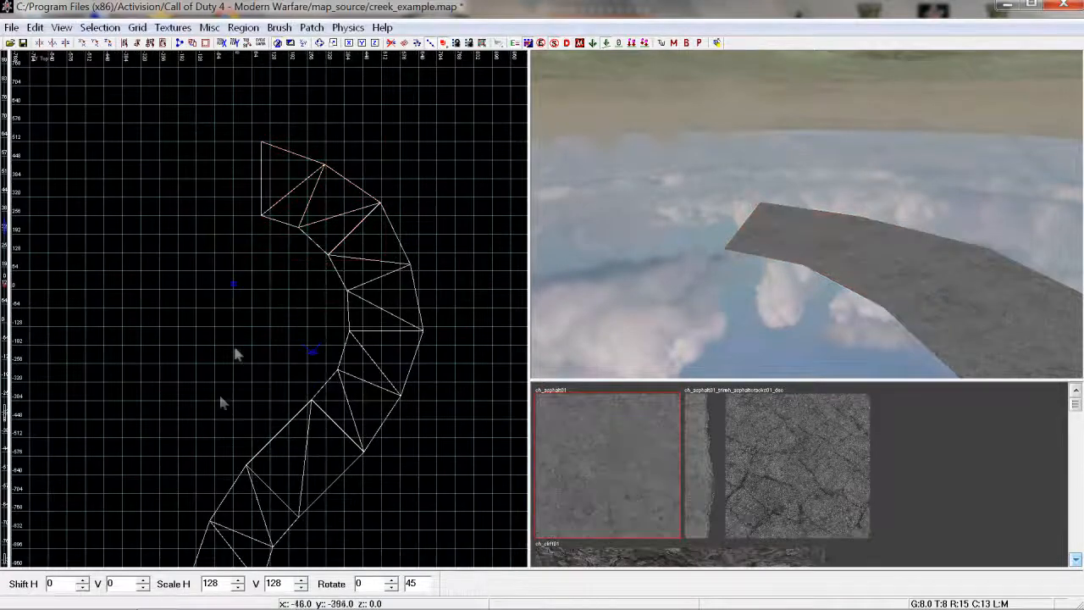
pyautogui.moveTo(220, 394); pyautogui.dragTo(220, 245, button='right')
pyautogui.keyDown('shift'); pyautogui.click(226, 464); pyautogui.keyUp('shift')
pyautogui.moveTo(225, 464); pyautogui.dragTo(231, 511, button='right')
pyautogui.moveTo(237, 495); pyautogui.dragTo(214, 57)
pyautogui.moveTo(194, 295); pyautogui.dragTo(194, 463, button='right')
pyautogui.moveTo(219, 288); pyautogui.dragTo(196, 158)
pyautogui.moveTo(197, 158); pyautogui.dragTo(238, 260, button='right')
pyautogui.scroll(2, 214, 226)
pyautogui.moveTo(206, 250); pyautogui.dragTo(207, 225)
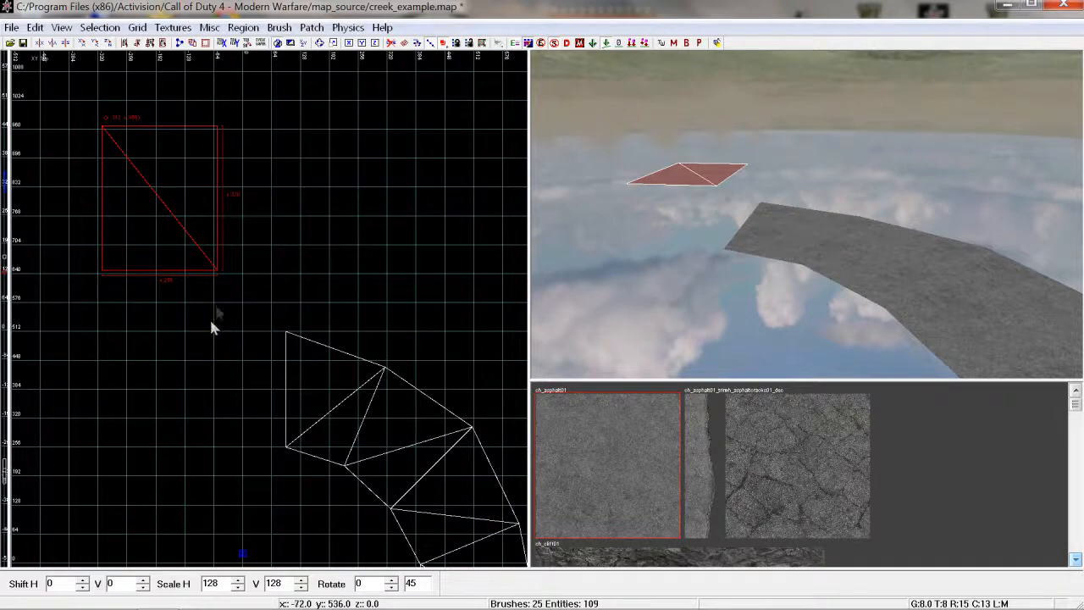
# Duplicate the straight patch southward and move the copy's two lower vertices onto the last bend's open end
pyautogui.press('space')
pyautogui.moveTo(180, 190)
pyautogui.mouseDown()
pyautogui.moveTo(162, 247)
pyautogui.moveTo(168, 317)
pyautogui.mouseUp()
pyautogui.moveTo(168, 318); pyautogui.dragTo(148, 289, button='right')
pyautogui.press('v')
pyautogui.moveTo(208, 392); pyautogui.dragTo(278, 309)
pyautogui.moveTo(97, 403); pyautogui.dragTo(280, 429)
pyautogui.press('Escape')
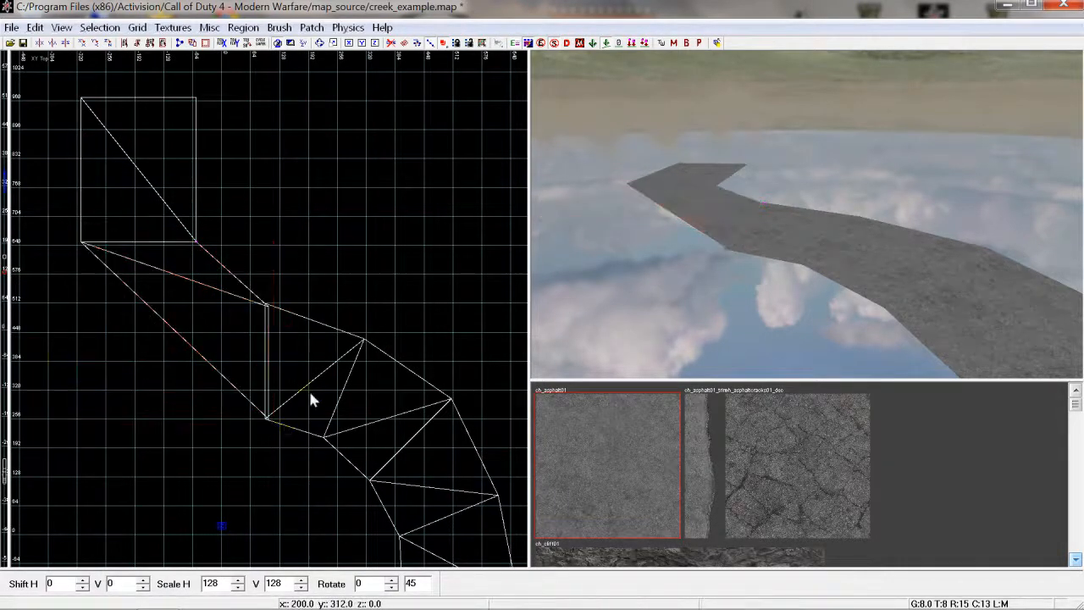
# Select the last bend, the bridging patch and the straight patch, and join their vertices at the shared corners
pyautogui.keyDown('shift'); pyautogui.click(352, 400); pyautogui.keyUp('shift')
pyautogui.keyDown('shift'); pyautogui.click(150, 183); pyautogui.keyUp('shift')
pyautogui.keyDown('shift'); pyautogui.click(220, 338); pyautogui.keyUp('shift')
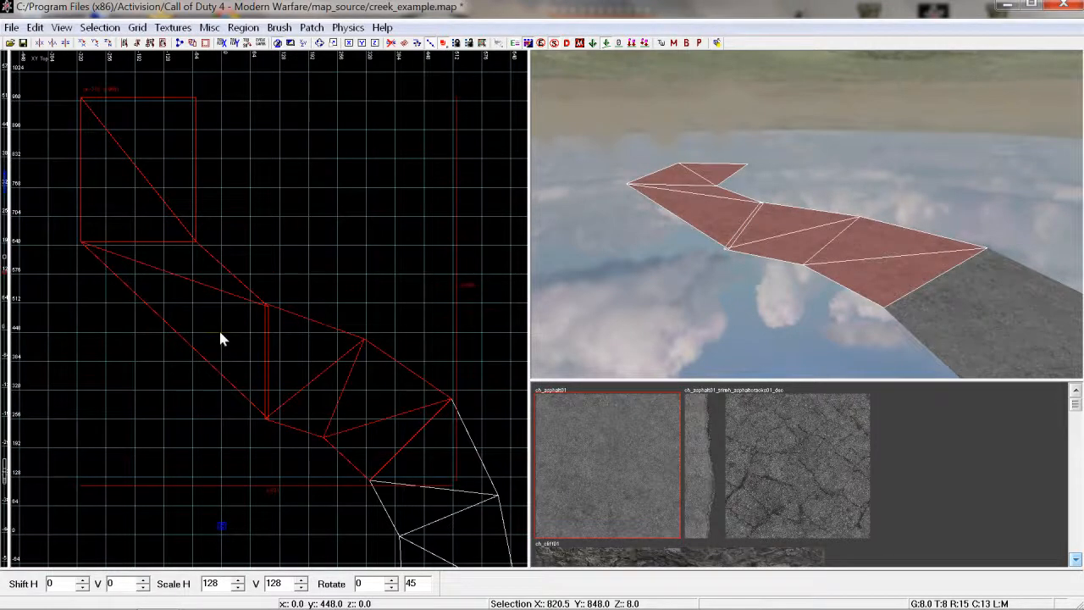
pyautogui.click(266, 303)
pyautogui.click(266, 418)
pyautogui.click(83, 237)
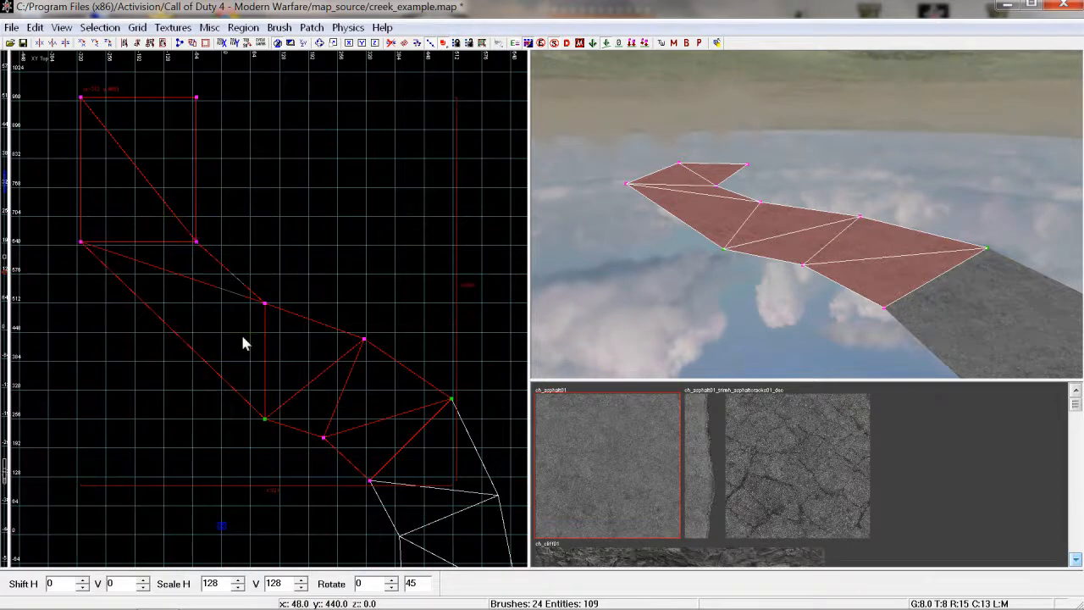
pyautogui.press('Escape')
# Split the bridging patch across its long sides and shift the new inner and outer vertices to round the bend
pyautogui.keyDown('shift'); pyautogui.click(219, 320); pyautogui.keyUp('shift')
pyautogui.press('v')
pyautogui.press('ctrl+KP_Add')
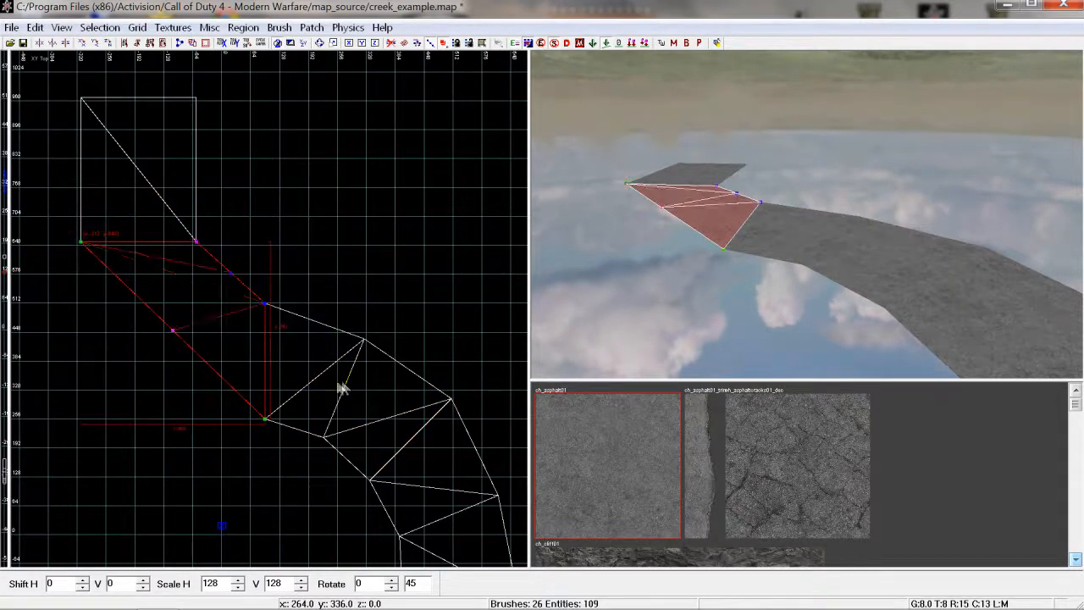
pyautogui.moveTo(233, 280); pyautogui.dragTo(213, 296)
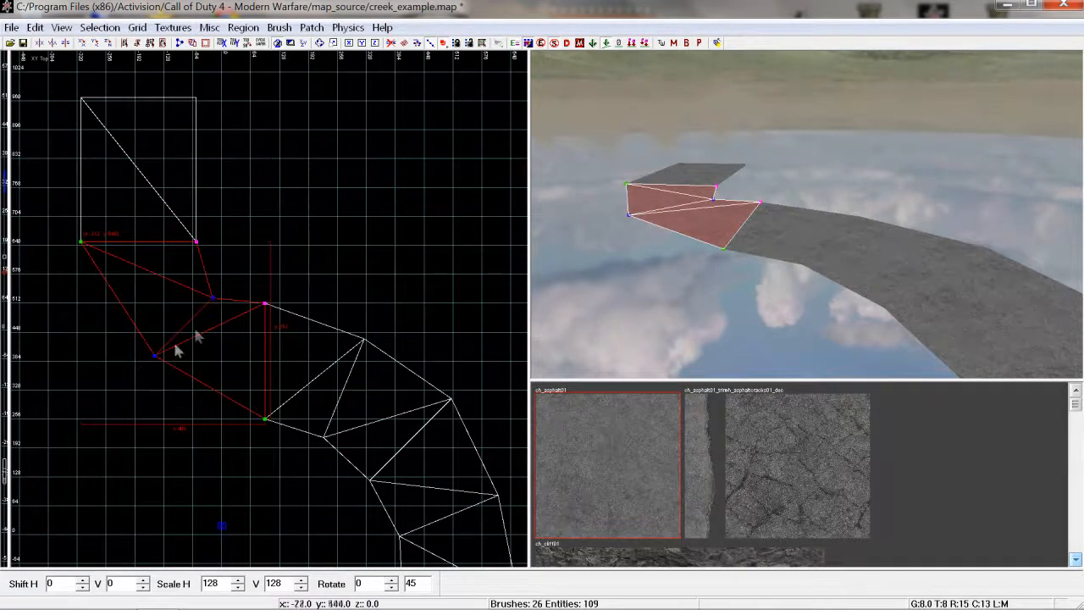
pyautogui.moveTo(158, 359); pyautogui.dragTo(153, 378)
pyautogui.moveTo(193, 322); pyautogui.dragTo(217, 350, button='right')
pyautogui.scroll(1, 222, 349)
pyautogui.moveTo(238, 330); pyautogui.dragTo(249, 318)
pyautogui.moveTo(168, 388); pyautogui.dragTo(170, 334, button='right')
pyautogui.moveTo(155, 396); pyautogui.dragTo(152, 392)
# Split the bridge's eastern segment, moving the new inner vertex 8 units south and the outer one slightly outward
pyautogui.press('ctrl+shift+KP_Add')
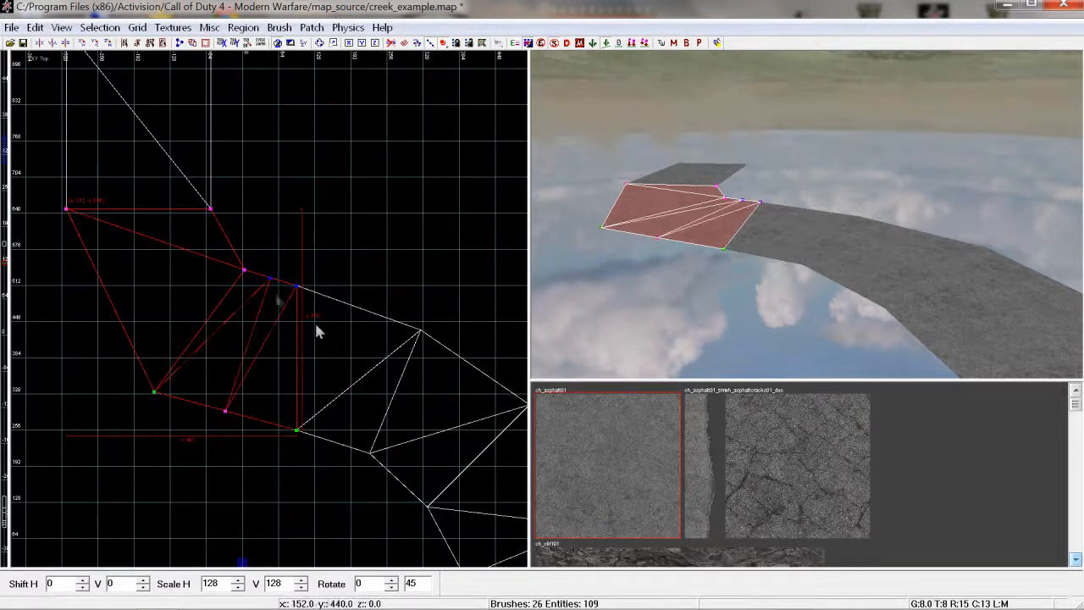
pyautogui.moveTo(274, 286); pyautogui.dragTo(273, 290)
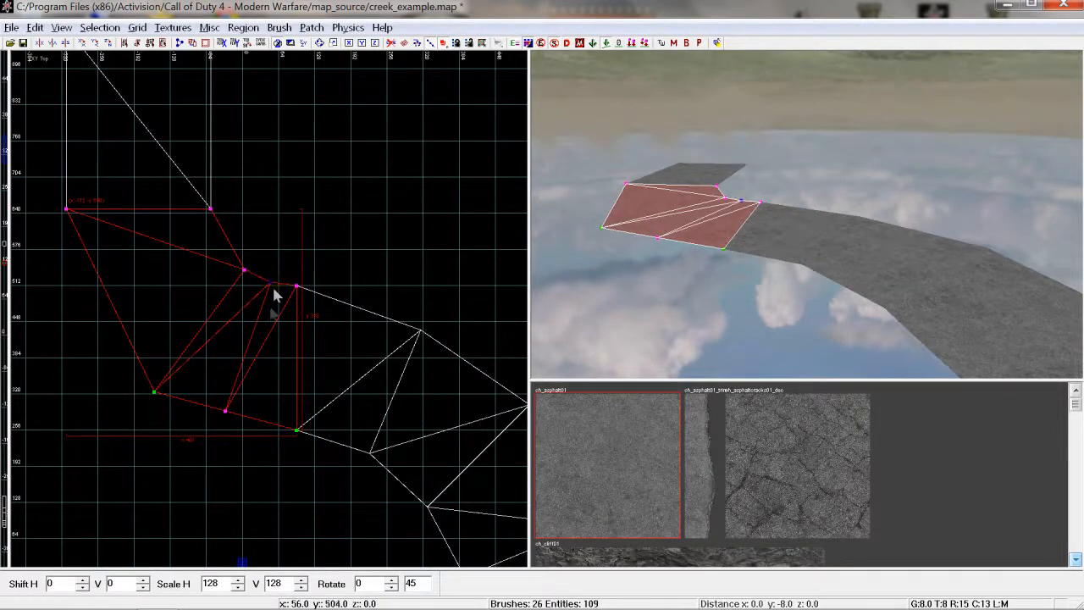
pyautogui.moveTo(203, 353); pyautogui.dragTo(210, 295, button='right')
pyautogui.moveTo(245, 369); pyautogui.dragTo(241, 374)
pyautogui.moveTo(240, 374); pyautogui.dragTo(241, 417, button='right')
# Split the bridge's northwest segment, moving the new outer vertex 32 units west and the inner one slightly southwest
pyautogui.moveTo(183, 196); pyautogui.dragTo(270, 334)
pyautogui.moveTo(210, 231); pyautogui.dragTo(269, 329)
pyautogui.hotkey('shift', 'x')
pyautogui.moveTo(131, 339); pyautogui.dragTo(114, 340)
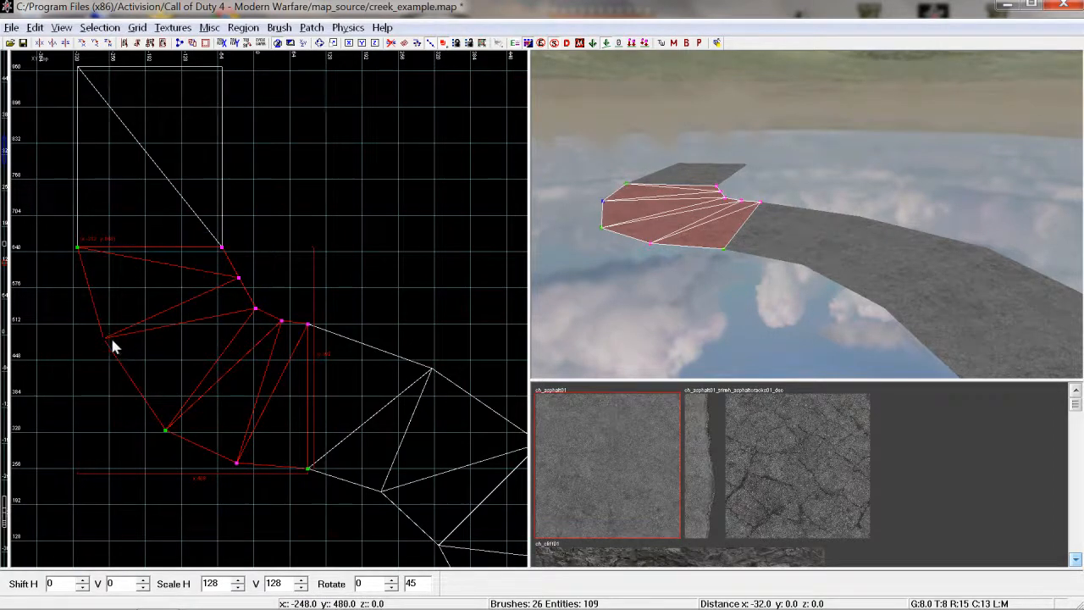
pyautogui.moveTo(250, 280); pyautogui.dragTo(246, 291)
pyautogui.moveTo(244, 290); pyautogui.dragTo(255, 271, button='right')
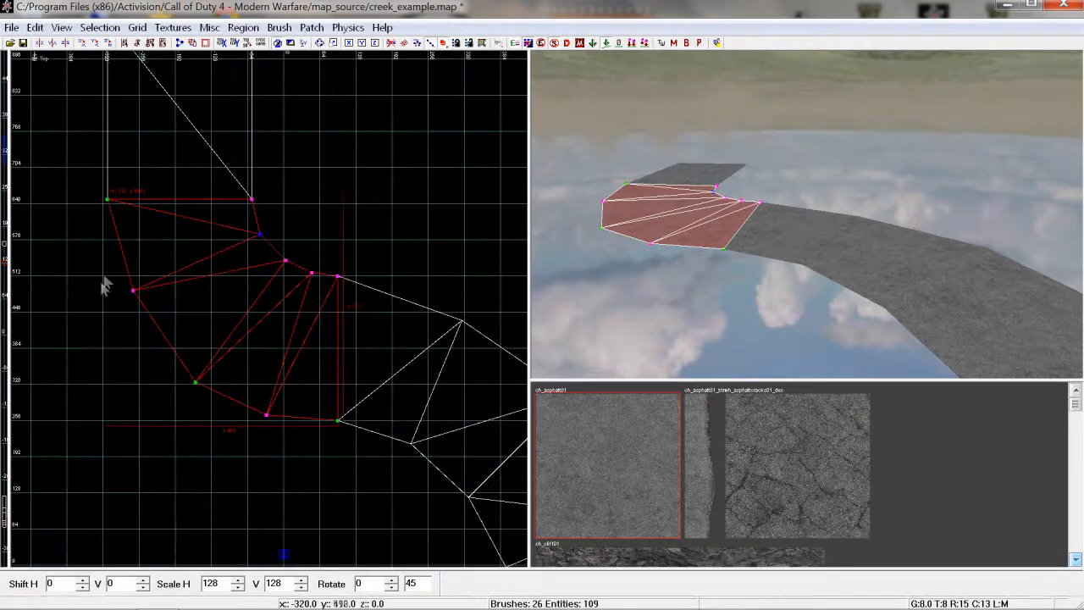
pyautogui.click(289, 263)
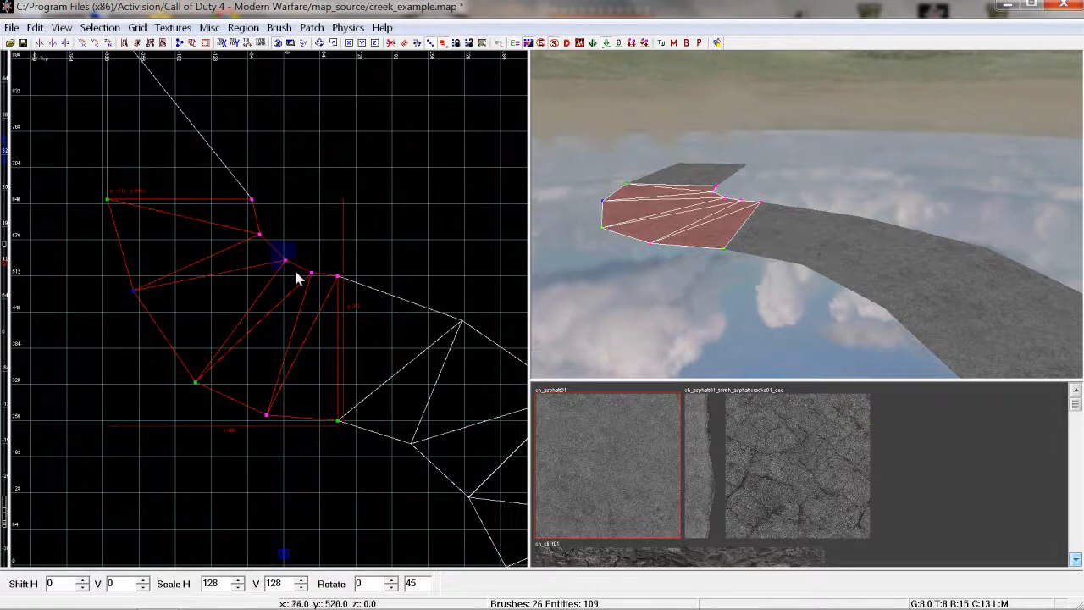
pyautogui.scroll(-2, 272, 333)
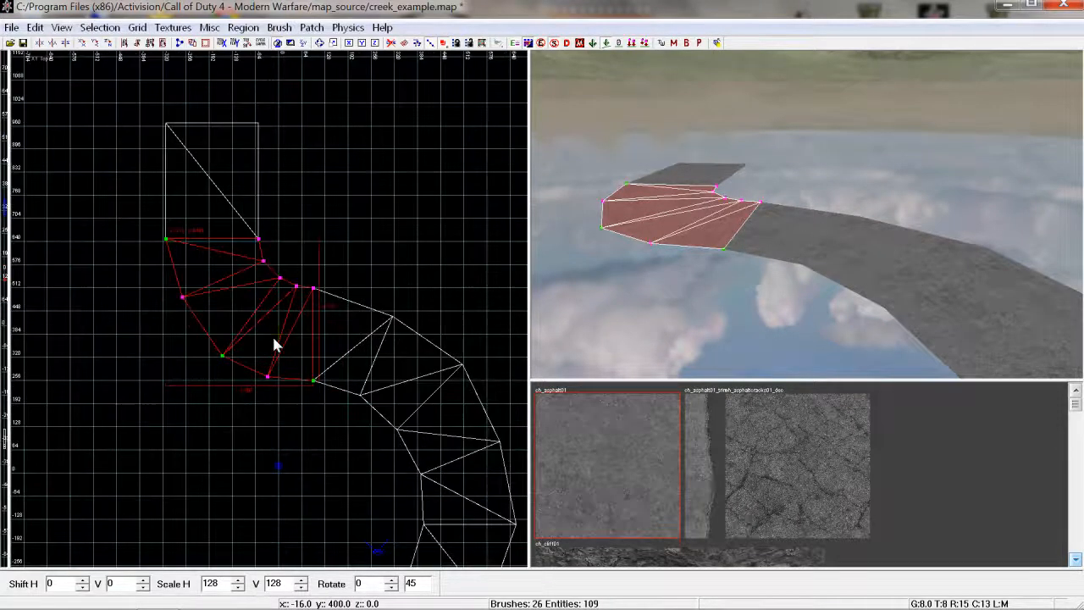
# Select the three northernmost road patches and examine the shape of the rounded bend from above
pyautogui.press('Escape')
pyautogui.keyDown('shift'); pyautogui.click(241, 309); pyautogui.keyUp('shift')
pyautogui.keyDown('shift'); pyautogui.click(236, 222); pyautogui.keyUp('shift')
pyautogui.moveTo(743, 262)
pyautogui.mouseDown(button='right')
pyautogui.moveTo(720, 254)
pyautogui.moveTo(745, 326)
pyautogui.moveTo(743, 317)
pyautogui.mouseUp(button='right')
pyautogui.press('space')
pyautogui.press('Right')
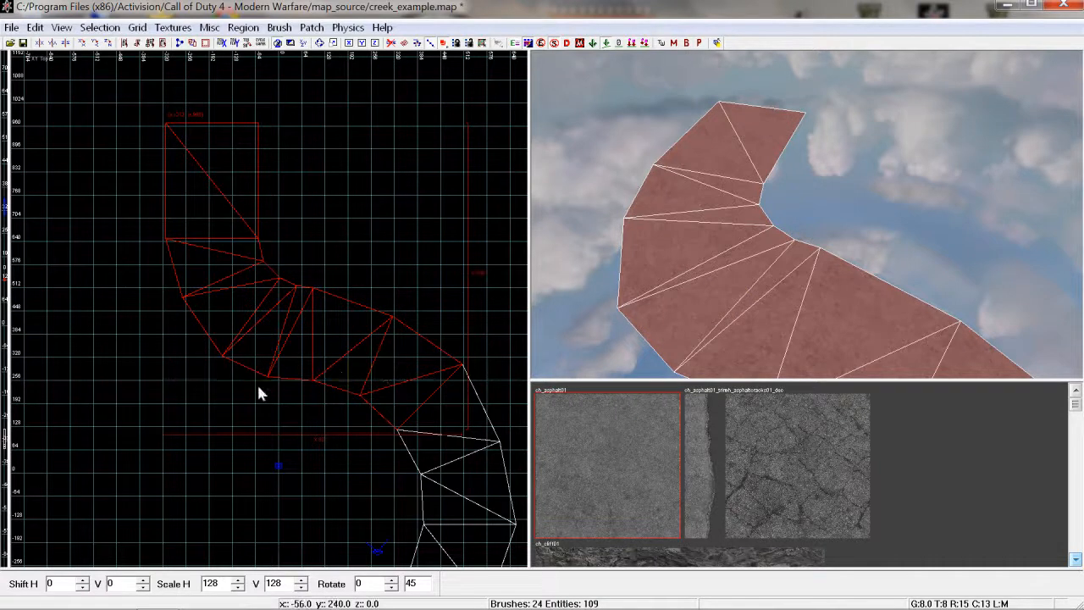
pyautogui.rightClick(683, 334)
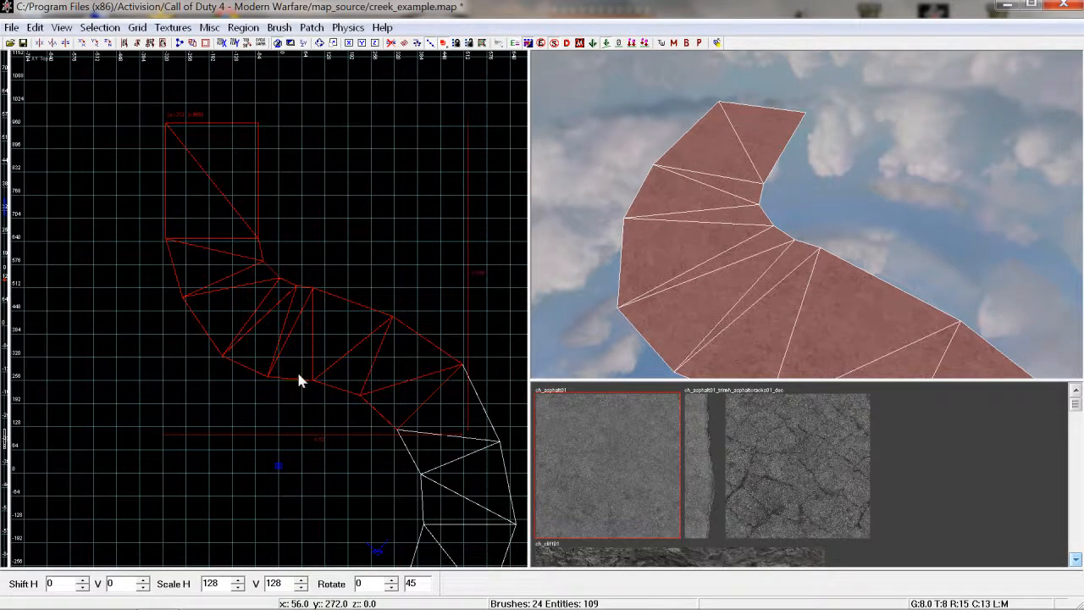
pyautogui.scroll(-2, 298, 379)
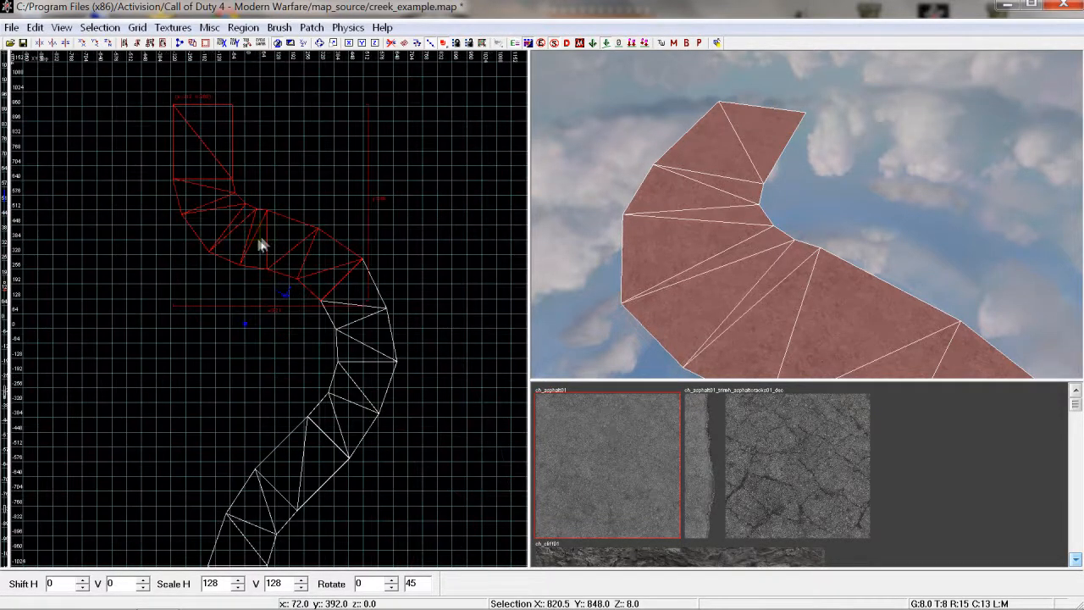
pyautogui.moveTo(237, 273); pyautogui.dragTo(249, 210, button='right')
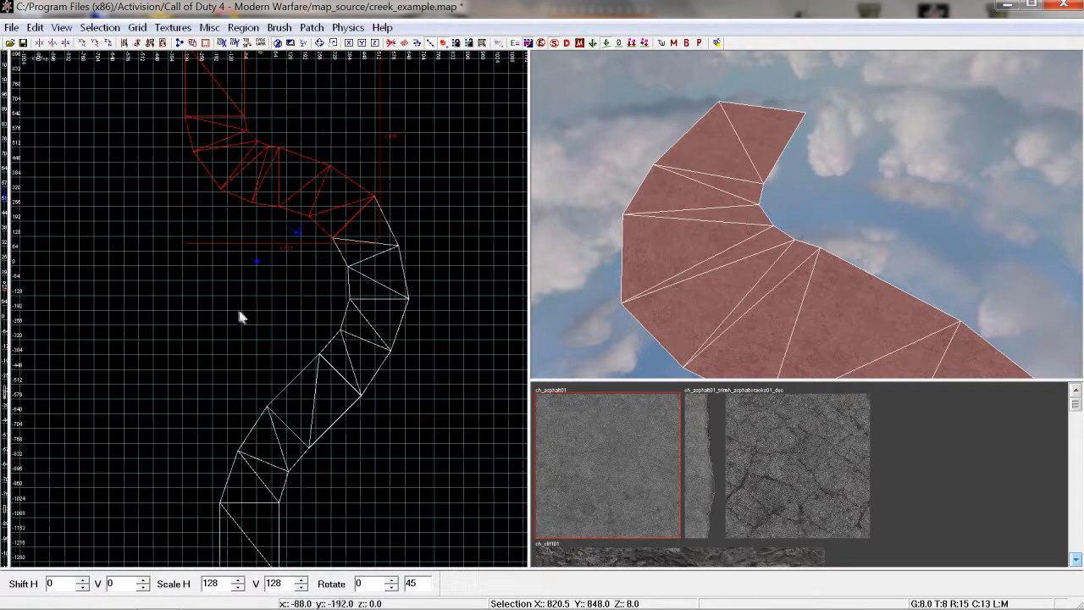
# Select the diagonal bridging patch south of the big bend and split it across its middle
pyautogui.scroll(-1, 224, 334)
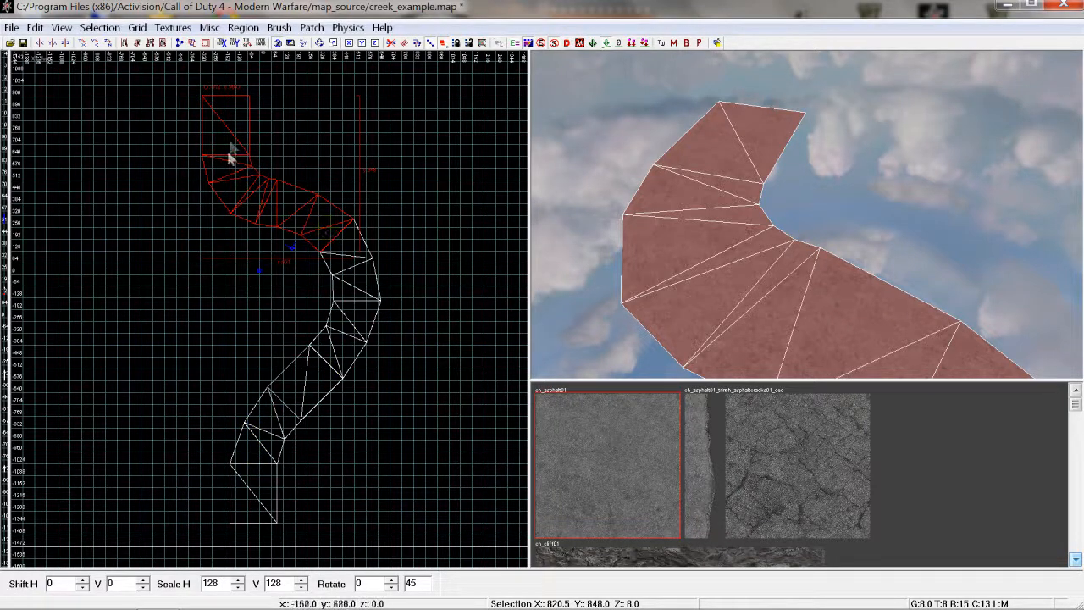
pyautogui.moveTo(251, 298); pyautogui.dragTo(249, 364, button='right')
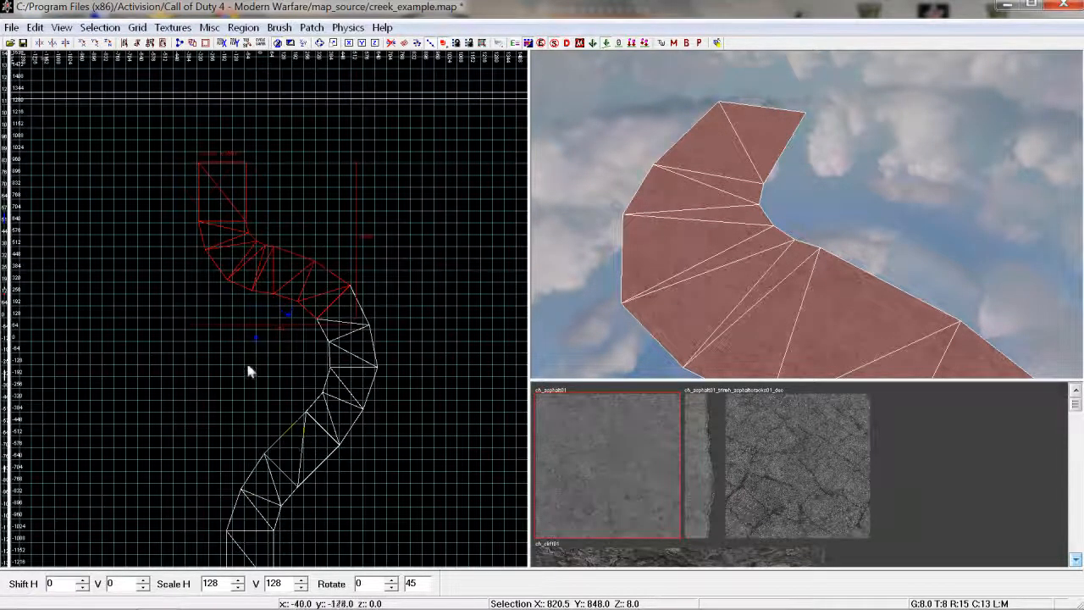
pyautogui.keyDown('shift'); pyautogui.click(304, 447); pyautogui.keyUp('shift')
pyautogui.moveTo(304, 447); pyautogui.dragTo(298, 426, button='right')
pyautogui.press('v')
pyautogui.moveTo(276, 403); pyautogui.dragTo(345, 494)
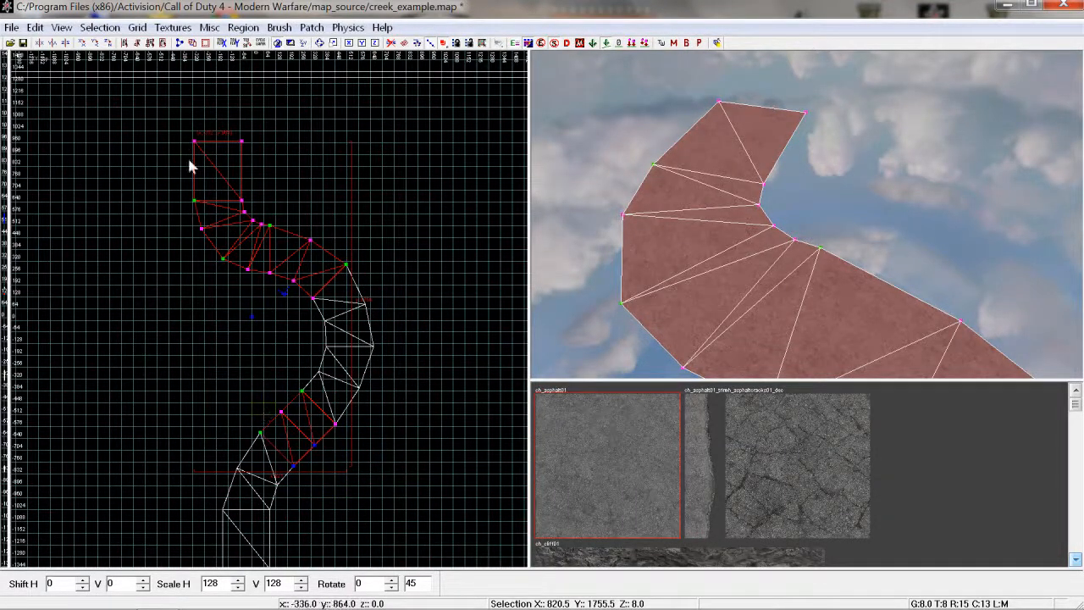
# Split the straight end patches at the road's northern and southern ends across their middles
pyautogui.moveTo(261, 282); pyautogui.dragTo(257, 138, button='right')
pyautogui.press('Escape')
pyautogui.keyDown('shift'); pyautogui.click(249, 393); pyautogui.keyUp('shift')
pyautogui.moveTo(248, 395); pyautogui.dragTo(246, 378, button='right')
pyautogui.press('v')
pyautogui.moveTo(210, 320); pyautogui.dragTo(225, 410)
pyautogui.hotkey('shift', 'x')
pyautogui.moveTo(243, 326); pyautogui.dragTo(232, 457, button='right')
pyautogui.press('Escape')
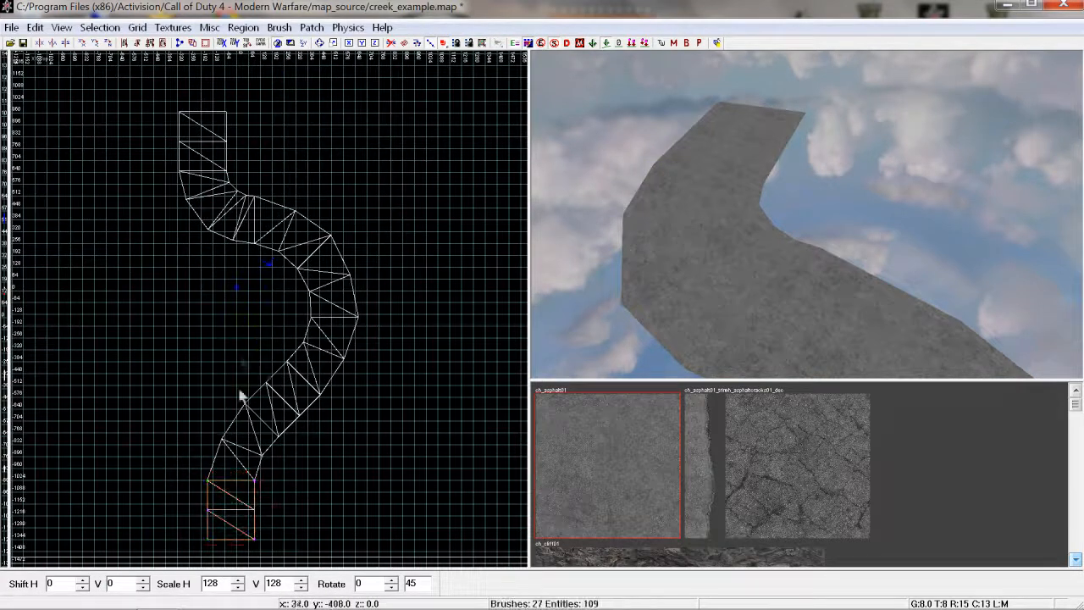
# Select the road patches one after another from north to south and join them
pyautogui.keyDown('shift'); pyautogui.click(214, 155); pyautogui.keyUp('shift')
pyautogui.keyDown('shift'); pyautogui.click(216, 208); pyautogui.keyUp('shift')
pyautogui.keyDown('shift'); pyautogui.click(273, 231); pyautogui.keyUp('shift')
pyautogui.keyDown('shift'); pyautogui.click(320, 296); pyautogui.keyUp('shift')
pyautogui.keyDown('shift'); pyautogui.click(330, 360); pyautogui.keyUp('shift')
pyautogui.keyDown('shift'); pyautogui.click(281, 428); pyautogui.keyUp('shift')
pyautogui.keyDown('shift'); pyautogui.click(239, 464); pyautogui.keyUp('shift')
pyautogui.keyDown('shift'); pyautogui.click(242, 506); pyautogui.keyUp('shift')
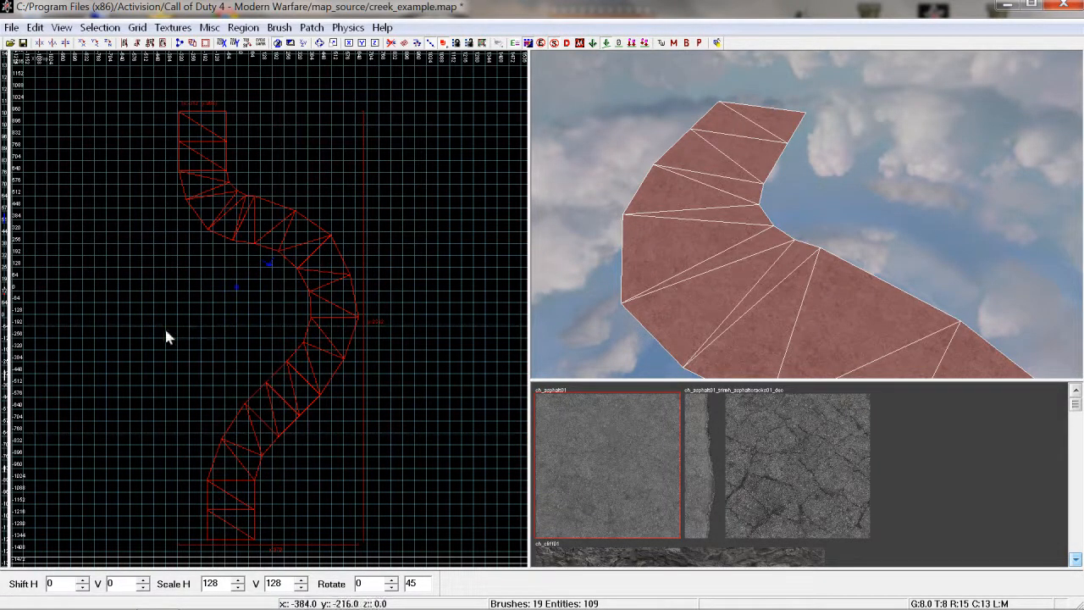
# Select the northern and southern stretches in turn to examine which road patches belong to each joined mesh
pyautogui.press('Escape')
pyautogui.keyDown('shift'); pyautogui.click(314, 297); pyautogui.keyUp('shift')
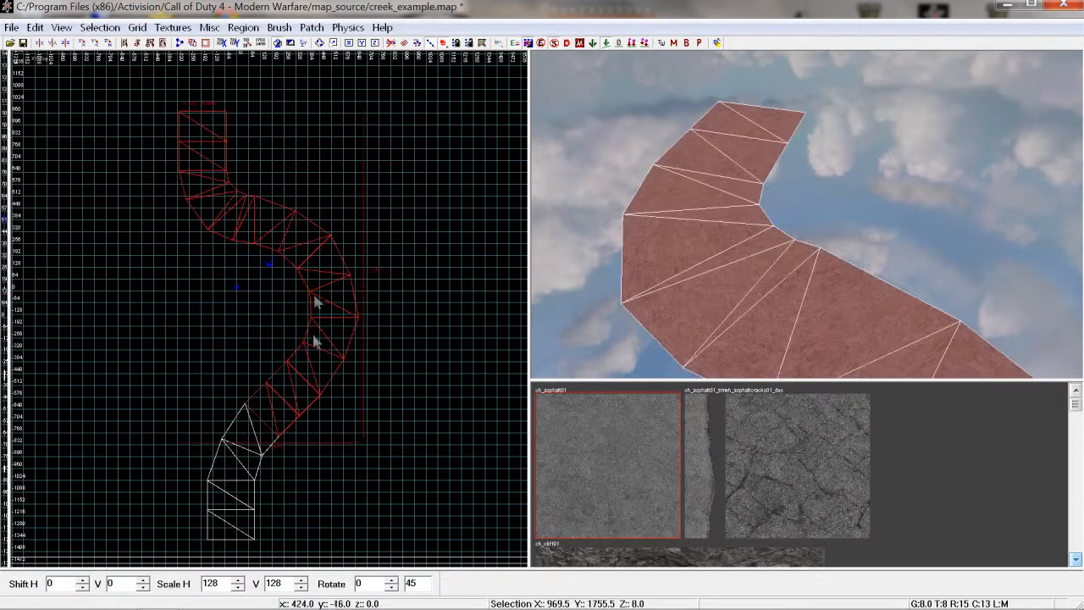
pyautogui.keyDown('shift'); pyautogui.click(244, 472); pyautogui.keyUp('shift')
pyautogui.keyDown('shift'); pyautogui.click(270, 414); pyautogui.keyUp('shift')
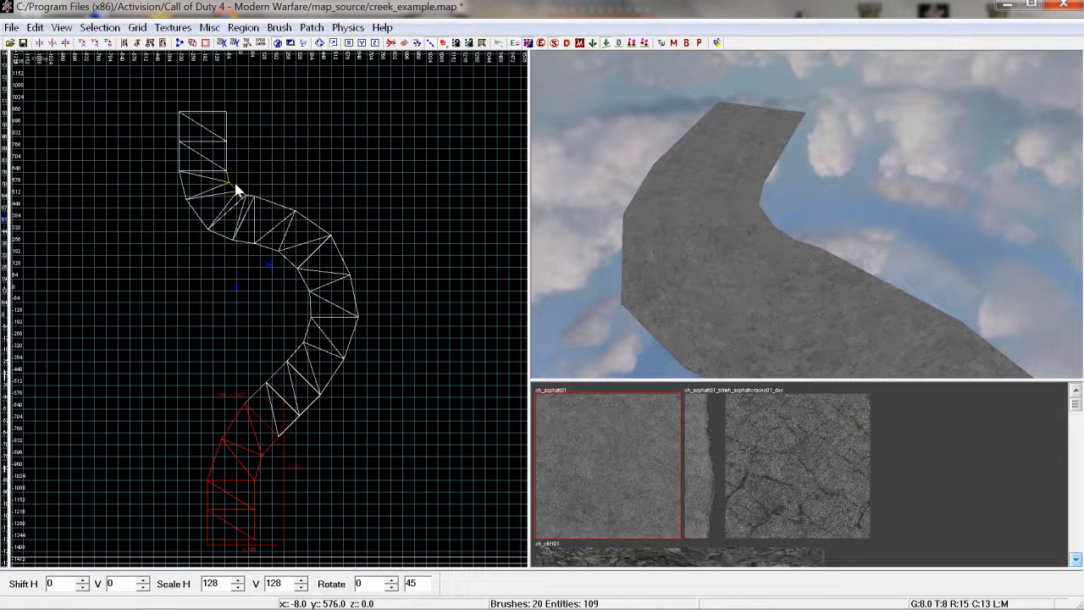
pyautogui.keyDown('shift'); pyautogui.click(325, 252); pyautogui.keyUp('shift')
pyautogui.press('Escape')
pyautogui.keyDown('shift'); pyautogui.click(298, 375); pyautogui.keyUp('shift')
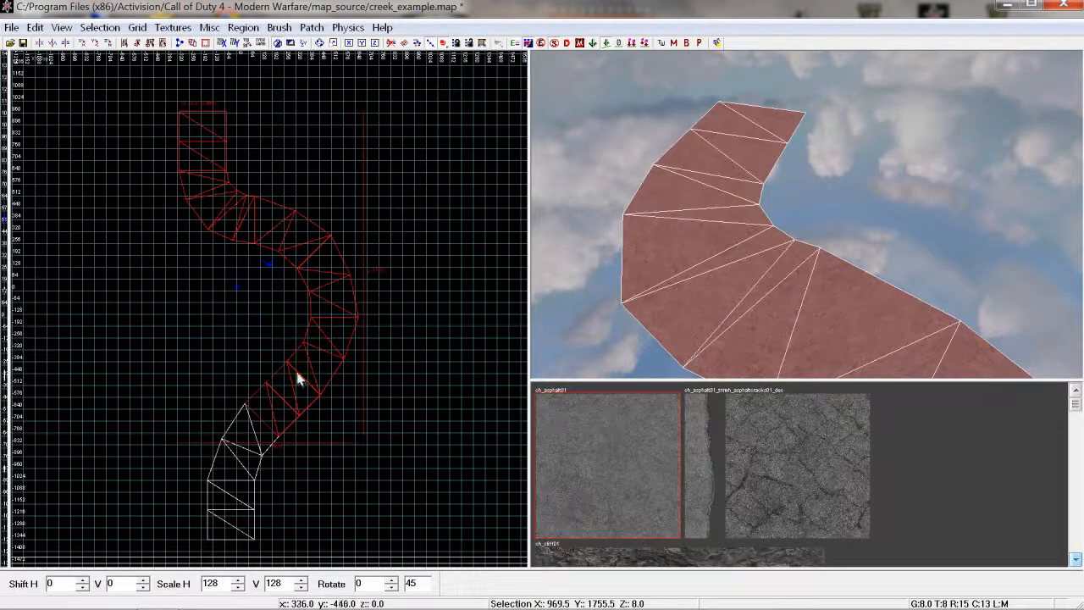
pyautogui.moveTo(298, 360); pyautogui.dragTo(314, 303, button='right')
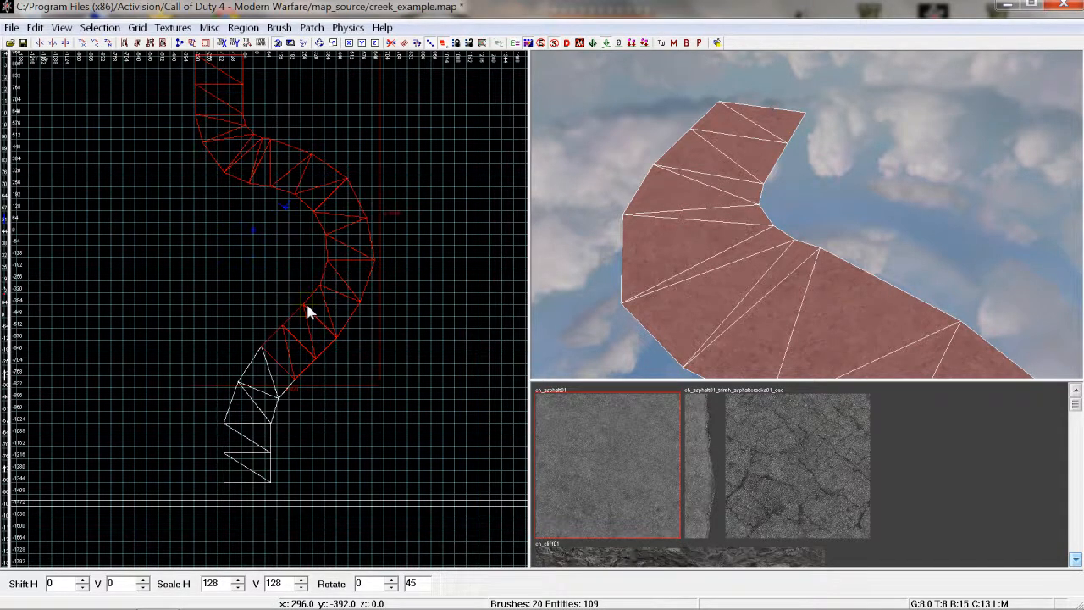
# Split the southern road mesh lengthwise into four parallel strips
pyautogui.press('Escape')
pyautogui.keyDown('shift'); pyautogui.click(267, 464); pyautogui.keyUp('shift')
pyautogui.moveTo(268, 464); pyautogui.dragTo(289, 392, button='right')
pyautogui.scroll(3, 289, 391)
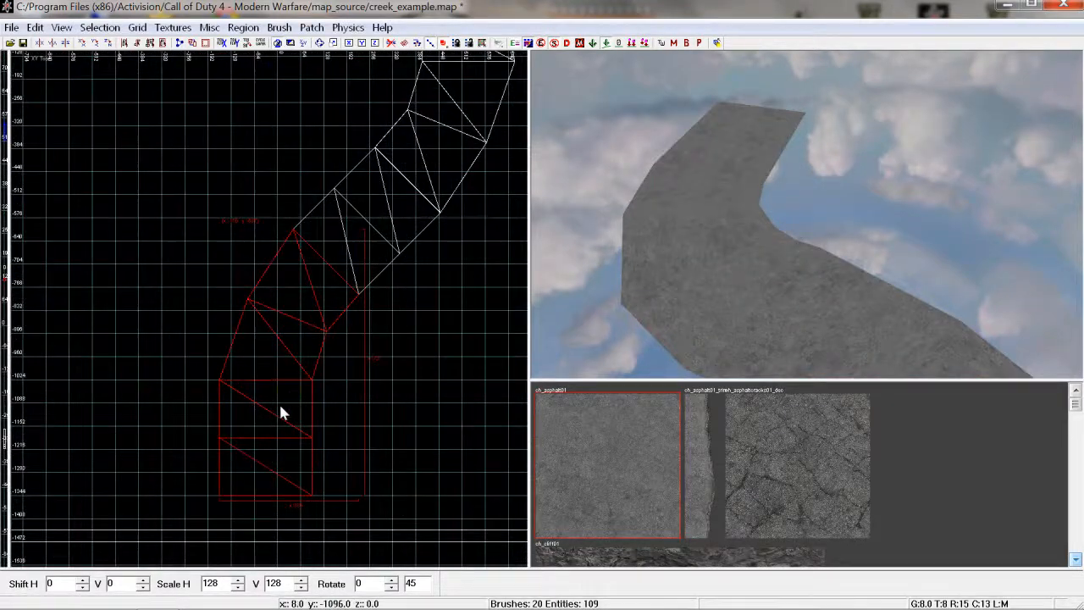
pyautogui.press('v')
pyautogui.moveTo(188, 371); pyautogui.dragTo(358, 399)
pyautogui.hotkey('shift', 'x')
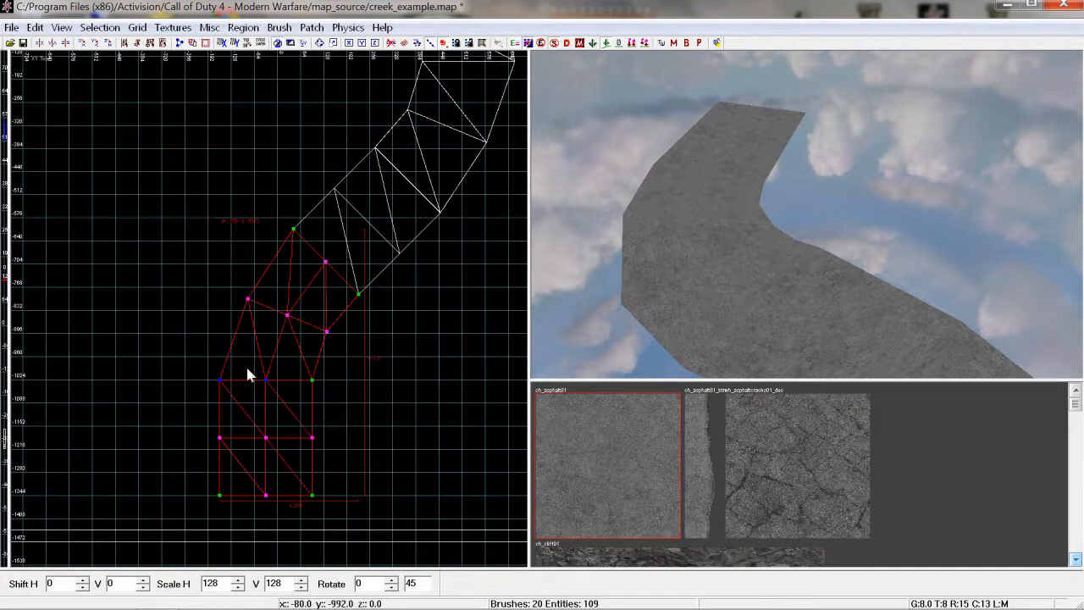
pyautogui.hotkey('shift', 'x')
pyautogui.moveTo(263, 369); pyautogui.dragTo(337, 400)
pyautogui.hotkey('shift', 'x')
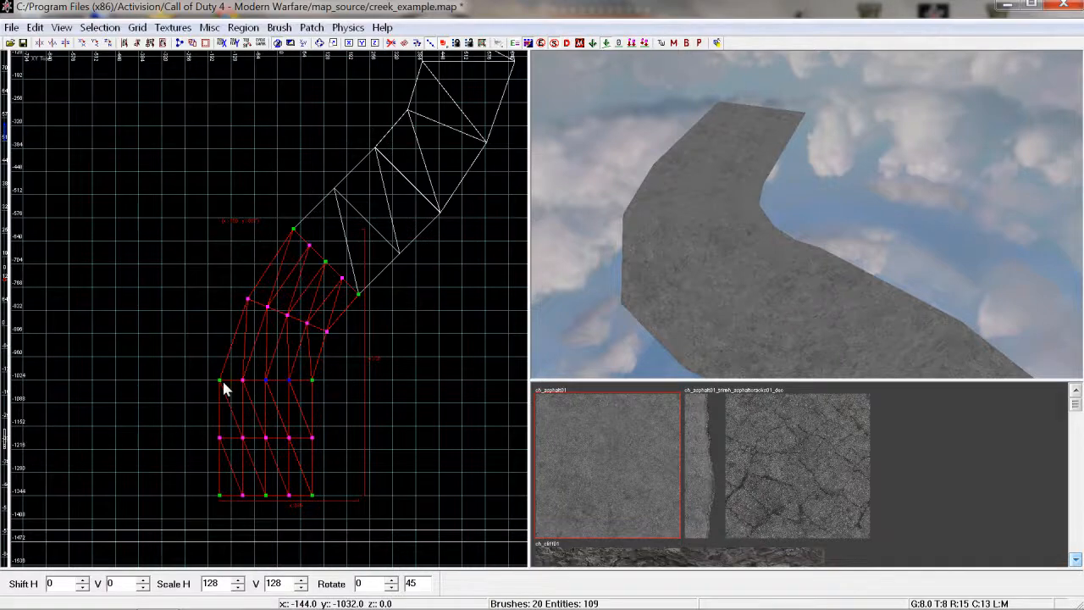
pyautogui.moveTo(280, 338); pyautogui.dragTo(246, 379, button='right')
pyautogui.press('Escape')
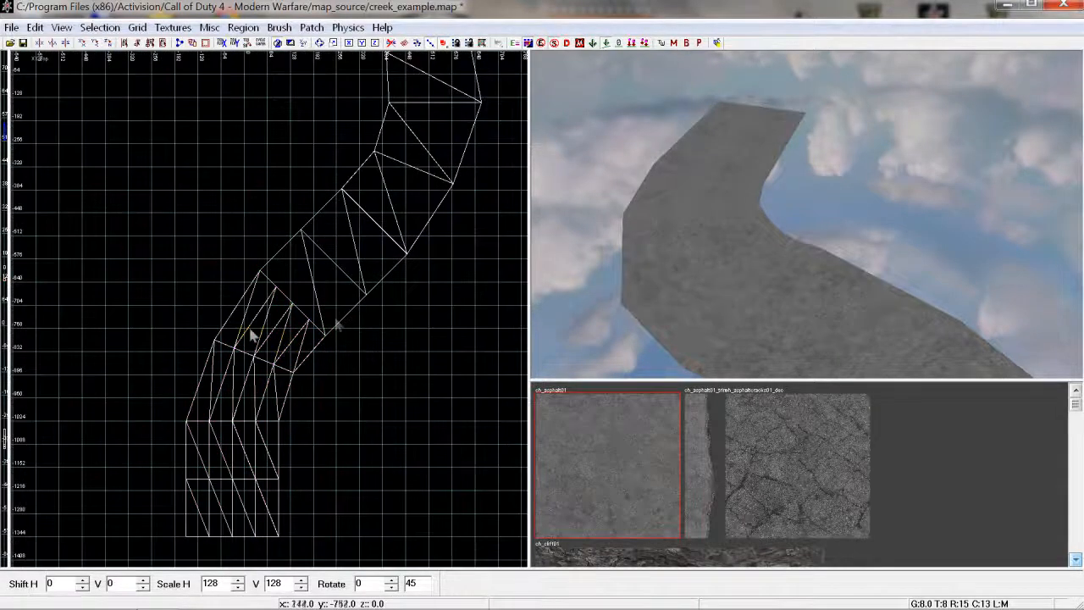
# Split the long northern road mesh lengthwise into four strips matching those of the southern mesh
pyautogui.moveTo(320, 295)
pyautogui.mouseDown(button='right')
pyautogui.moveTo(339, 279)
pyautogui.moveTo(310, 308)
pyautogui.moveTo(322, 307)
pyautogui.mouseUp(button='right')
pyautogui.keyDown('shift'); pyautogui.click(321, 308); pyautogui.keyUp('shift')
pyautogui.press('v')
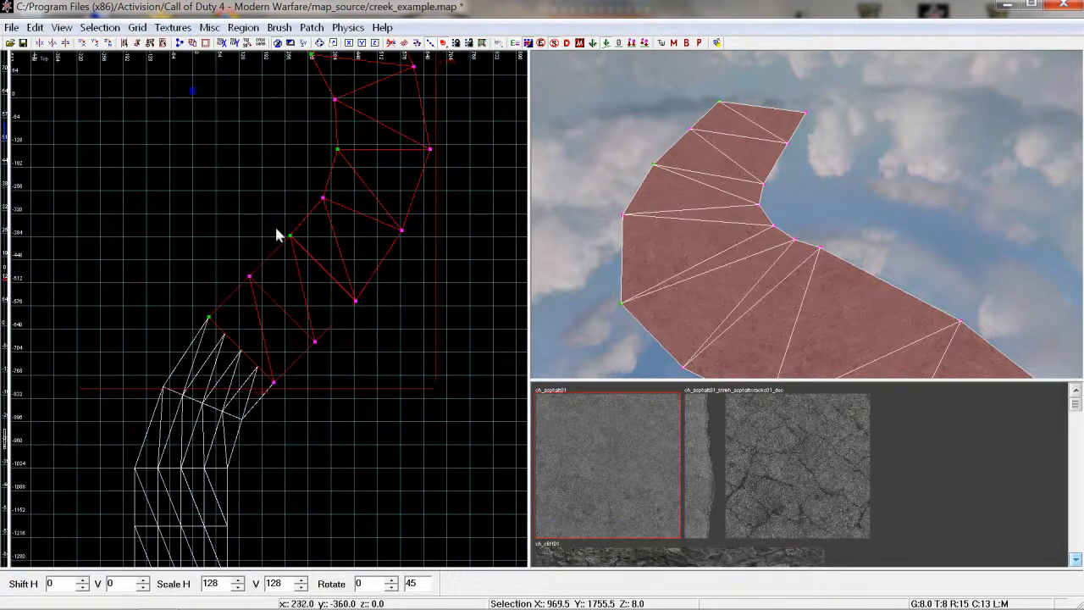
pyautogui.press('ctrl+shift+KP_Add')
pyautogui.press('ctrl+shift+KP_Add')
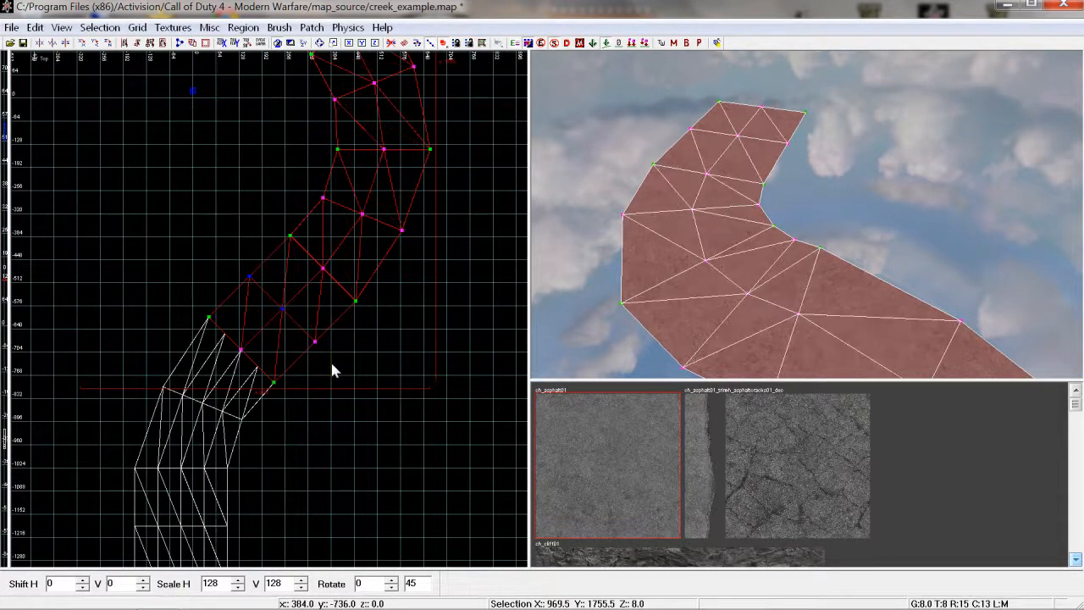
pyautogui.moveTo(276, 302); pyautogui.dragTo(331, 354)
pyautogui.hotkey('shift', 'x')
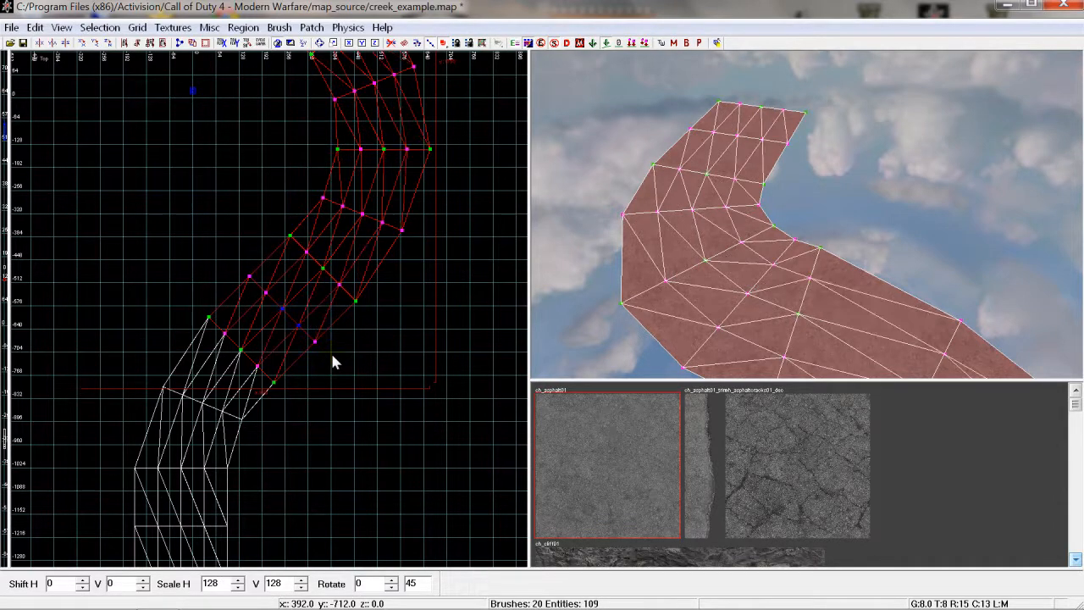
pyautogui.scroll(-2, 302, 352)
pyautogui.moveTo(301, 354); pyautogui.dragTo(302, 377, button='right')
pyautogui.press('Escape')
# Raise the three inner lengthwise vertex rows of the southern road mesh to crown its surface, the eastern one by 4 units
pyautogui.moveTo(667, 283); pyautogui.dragTo(738, 275, button='right')
pyautogui.keyDown('shift'); pyautogui.click(757, 273); pyautogui.keyUp('shift')
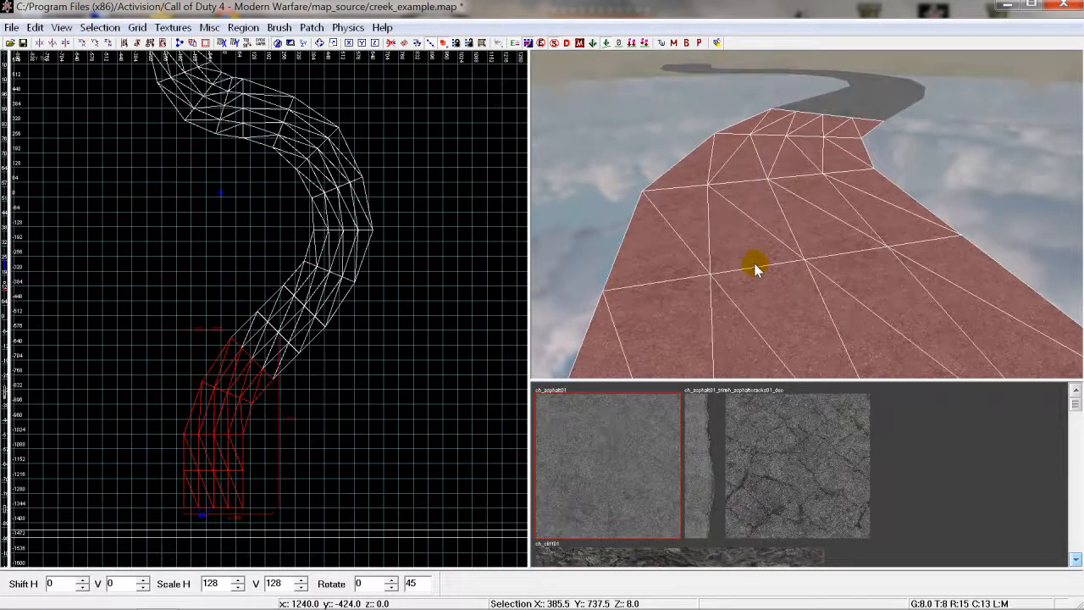
pyautogui.press('v')
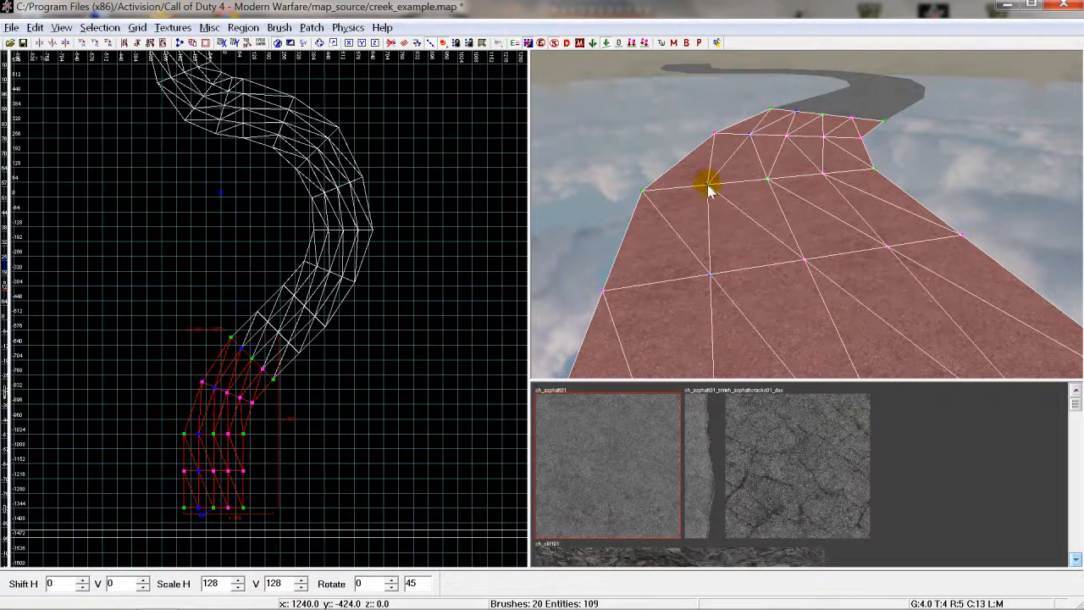
pyautogui.moveTo(708, 186); pyautogui.dragTo(823, 173)
pyautogui.moveTo(821, 193); pyautogui.dragTo(807, 159, button='right')
pyautogui.moveTo(894, 129); pyautogui.dragTo(893, 125)
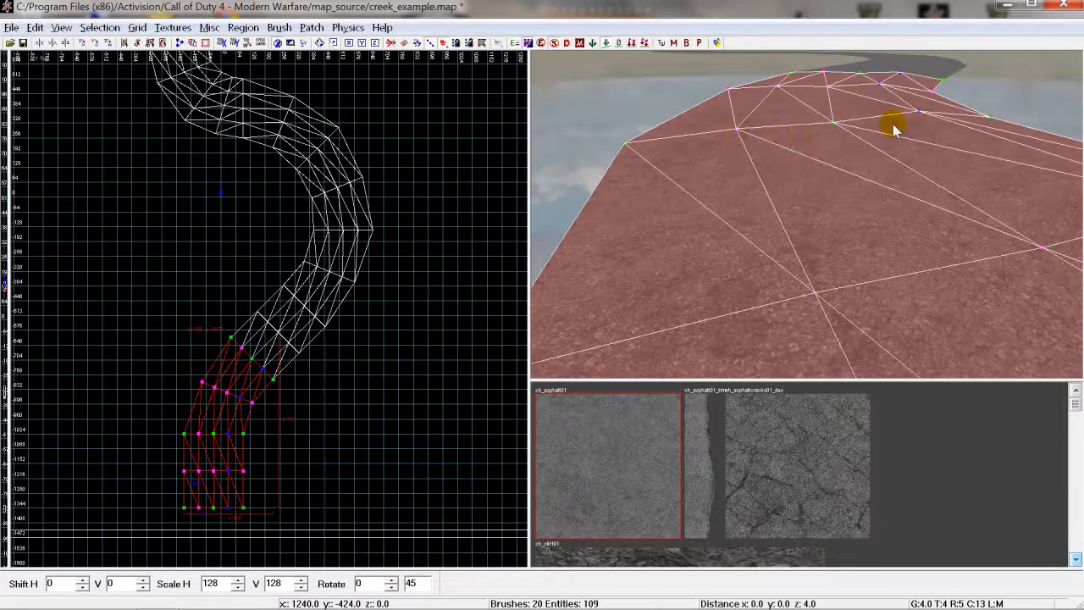
pyautogui.moveTo(830, 135); pyautogui.dragTo(830, 131)
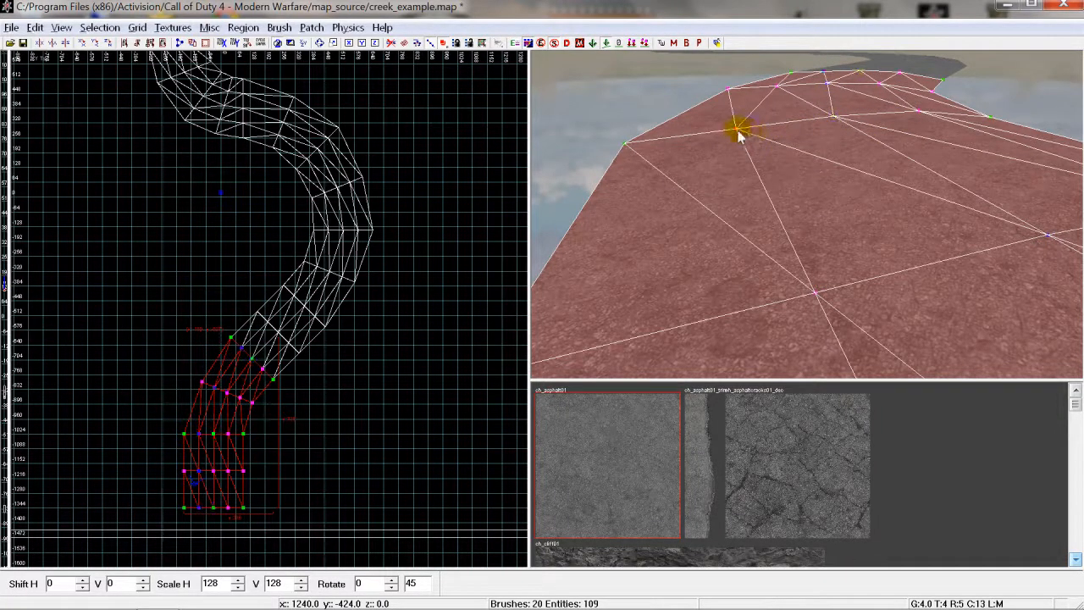
pyautogui.moveTo(738, 130); pyautogui.dragTo(738, 126)
pyautogui.moveTo(828, 202); pyautogui.dragTo(779, 218, button='right')
pyautogui.press('Escape')
# Raise the three inner lengthwise vertex rows of the northern road mesh to meet the crowned edge of the southern mesh
pyautogui.keyDown('shift'); pyautogui.click(783, 121); pyautogui.keyUp('shift')
pyautogui.press('v')
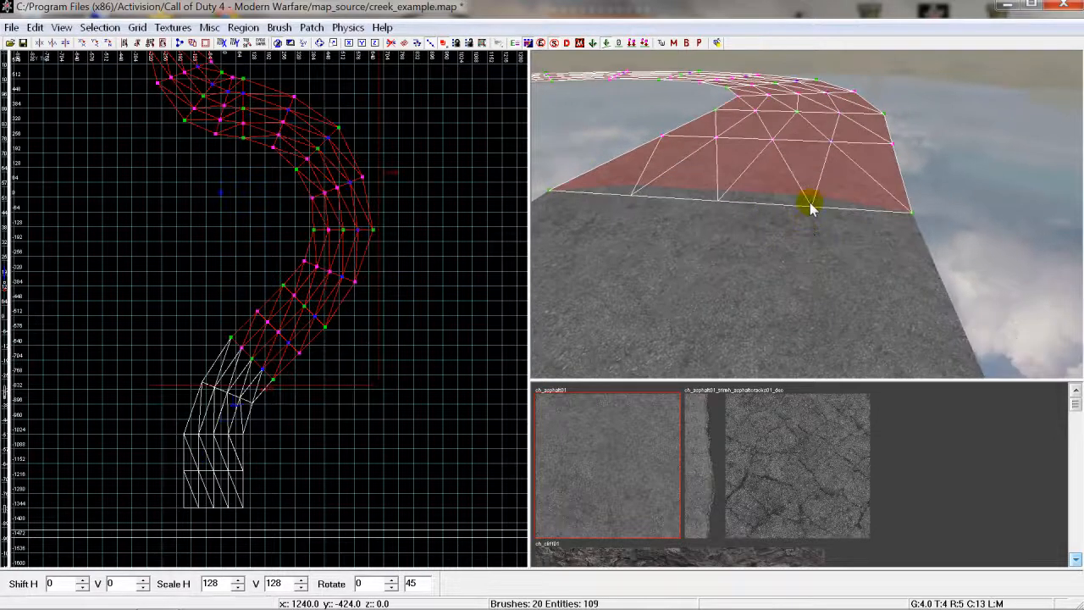
pyautogui.keyDown('shift'); pyautogui.moveTo(811, 204); pyautogui.dragTo(810, 195); pyautogui.keyUp('shift')
pyautogui.keyDown('shift'); pyautogui.click(709, 202); pyautogui.keyUp('shift')
pyautogui.keyDown('shift'); pyautogui.moveTo(709, 206); pyautogui.dragTo(709, 198); pyautogui.keyUp('shift')
pyautogui.keyDown('shift'); pyautogui.click(637, 202); pyautogui.keyUp('shift')
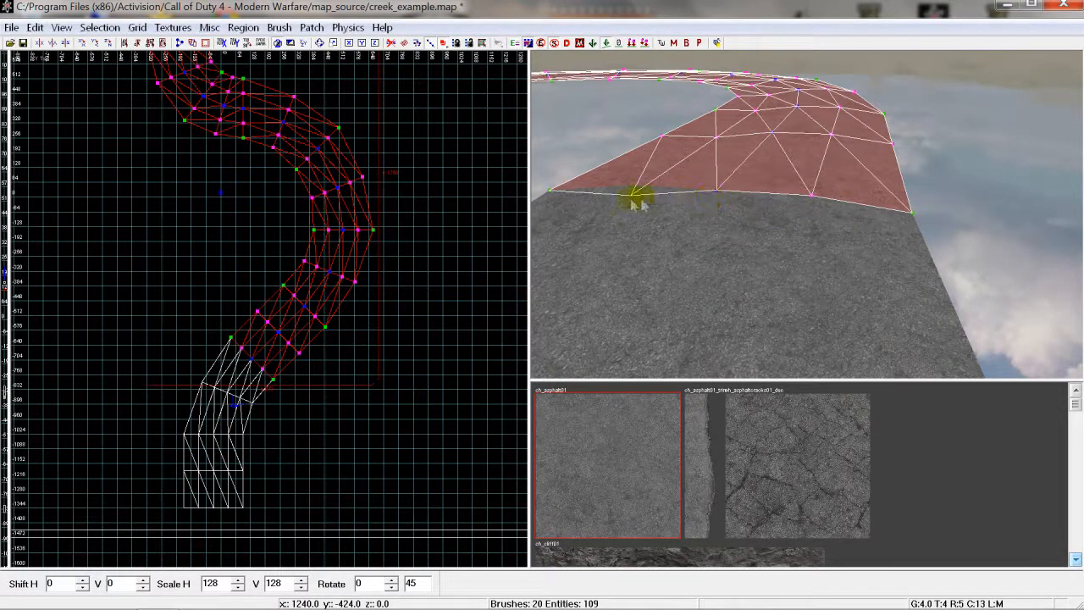
pyautogui.keyDown('shift'); pyautogui.moveTo(631, 203); pyautogui.dragTo(632, 198); pyautogui.keyUp('shift')
pyautogui.press('Escape')
# Raise the three northernmost crosswise vertex rows of the northern road mesh to vary the road's height
pyautogui.moveTo(671, 211); pyautogui.dragTo(785, 194, button='right')
pyautogui.keyDown('shift'); pyautogui.click(806, 179); pyautogui.keyUp('shift')
pyautogui.press('v')
pyautogui.moveTo(627, 122); pyautogui.dragTo(716, 315)
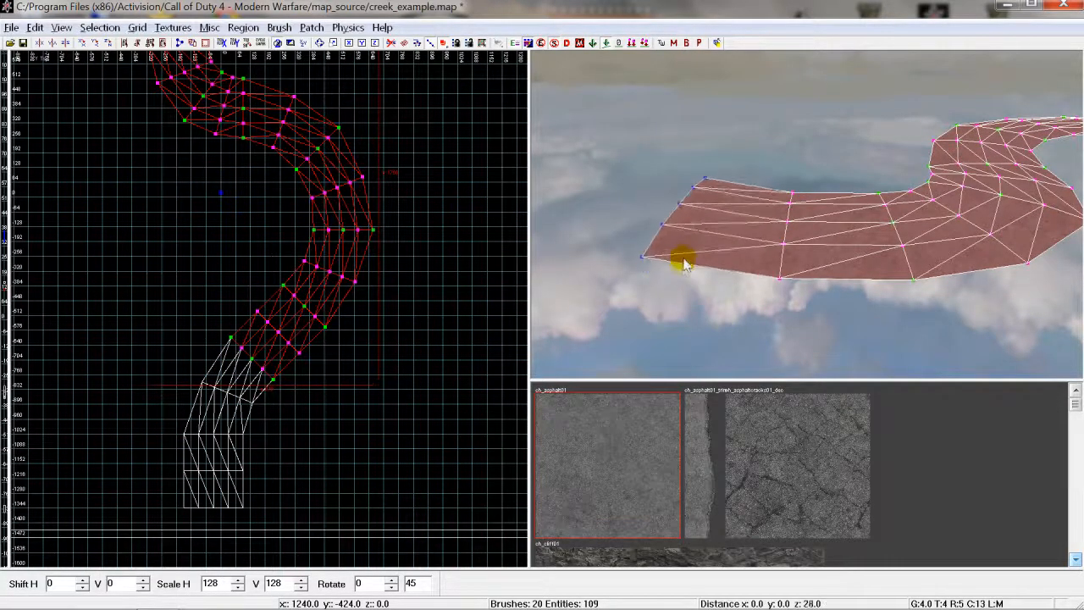
pyautogui.moveTo(685, 267); pyautogui.dragTo(683, 252)
pyautogui.moveTo(774, 136); pyautogui.dragTo(830, 293)
pyautogui.moveTo(823, 281); pyautogui.dragTo(819, 256)
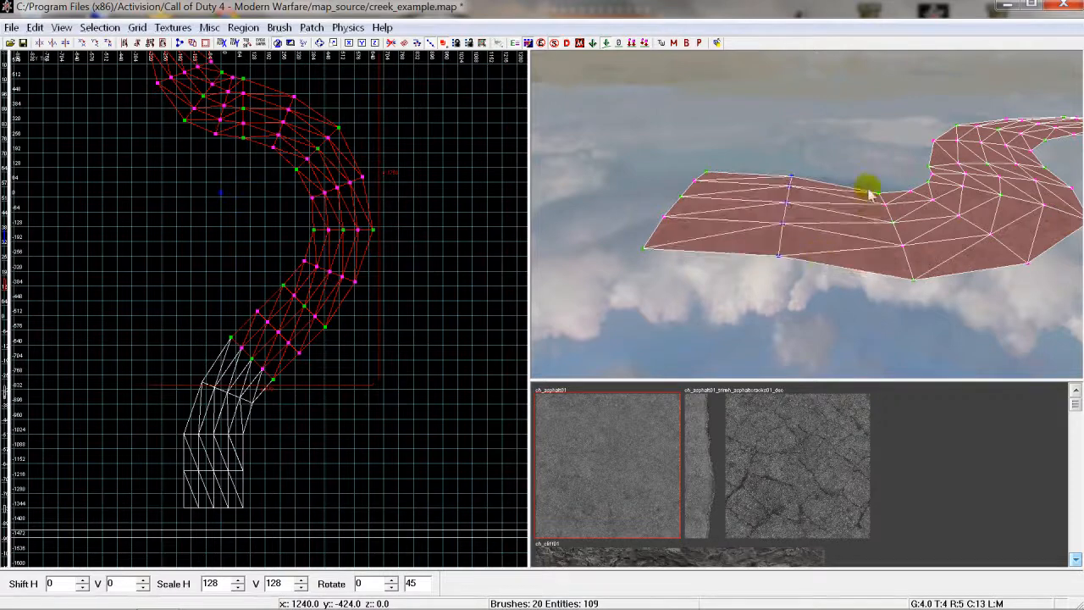
pyautogui.moveTo(892, 240); pyautogui.dragTo(819, 196, button='right')
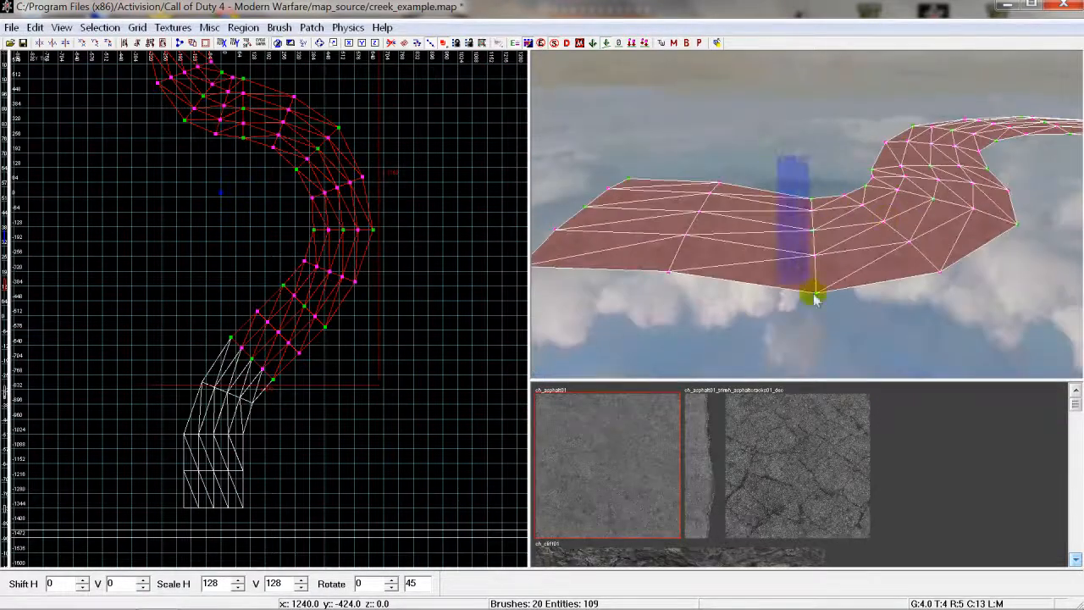
pyautogui.moveTo(831, 302); pyautogui.dragTo(825, 273)
pyautogui.moveTo(853, 287); pyautogui.dragTo(869, 293, button='right')
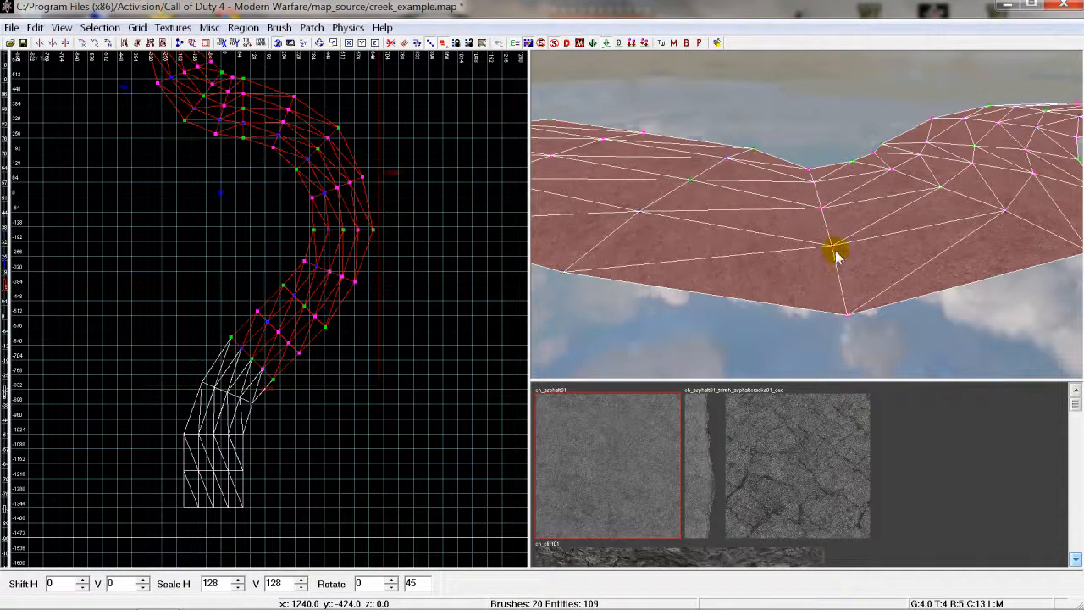
# Raise the inner lengthwise vertex row nearest the northern mesh's western edge slightly
pyautogui.moveTo(835, 251); pyautogui.dragTo(835, 238)
pyautogui.moveTo(835, 238); pyautogui.dragTo(799, 279, button='right')
pyautogui.click(772, 243)
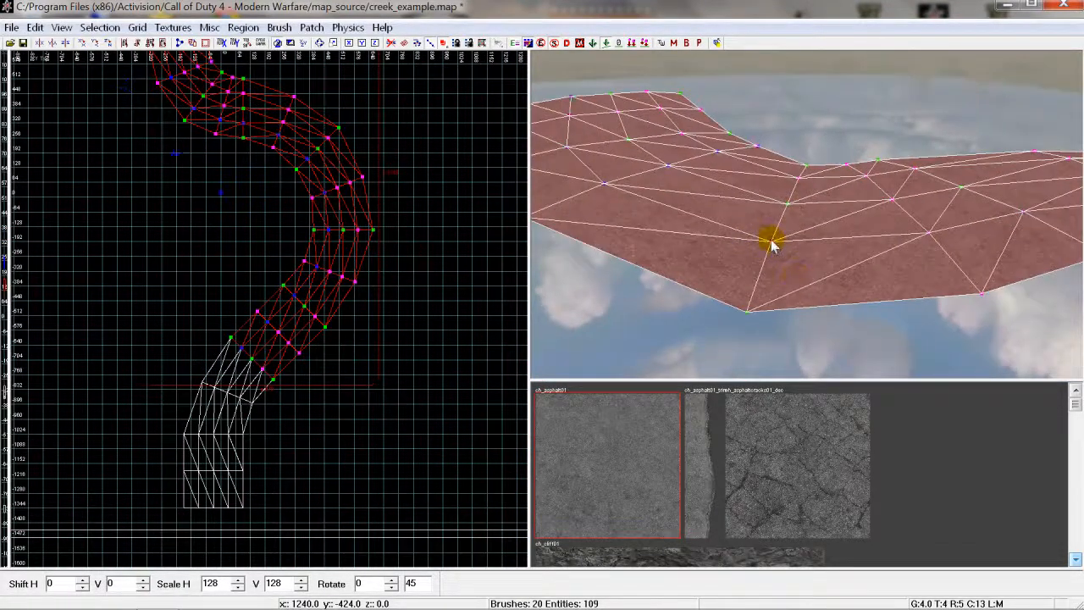
pyautogui.moveTo(771, 241); pyautogui.dragTo(772, 232)
pyautogui.moveTo(772, 233); pyautogui.dragTo(956, 226, button='right')
pyautogui.press('Escape')
# Select both road meshes and adjust the heights of crosswise vertex rows along the southern stretch to make the road undulate
pyautogui.keyDown('shift'); pyautogui.click(921, 163); pyautogui.keyUp('shift')
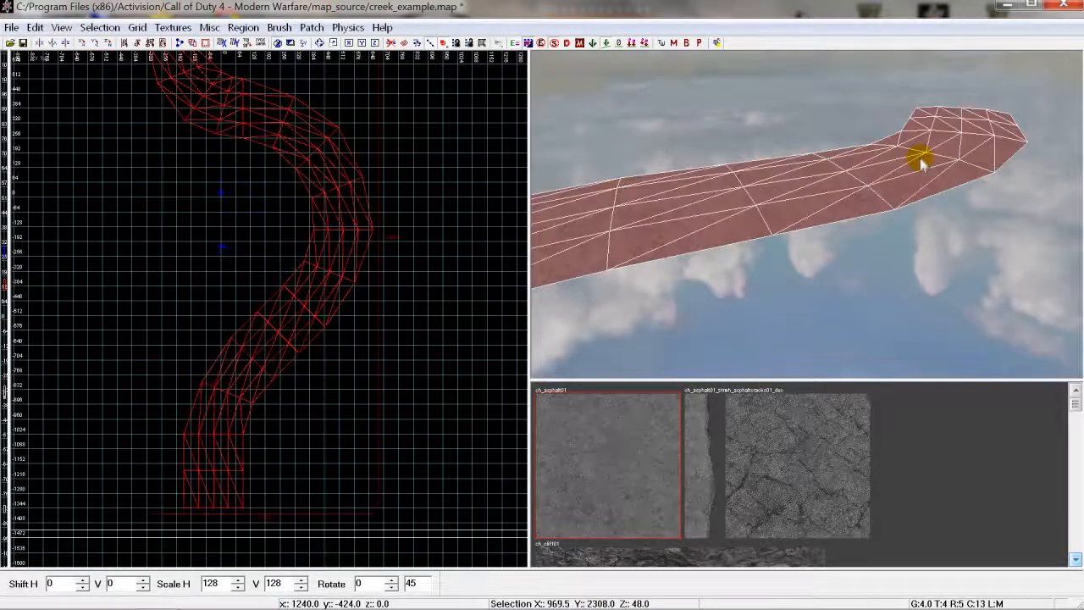
pyautogui.press('v')
pyautogui.moveTo(794, 135); pyautogui.dragTo(870, 251)
pyautogui.moveTo(973, 223); pyautogui.dragTo(972, 225, button='right')
pyautogui.moveTo(835, 159); pyautogui.dragTo(886, 275)
pyautogui.moveTo(887, 276); pyautogui.dragTo(805, 119, button='right')
pyautogui.moveTo(809, 125); pyautogui.dragTo(877, 216)
pyautogui.moveTo(910, 223); pyautogui.dragTo(927, 180, button='right')
pyautogui.moveTo(910, 172); pyautogui.dragTo(913, 175)
pyautogui.moveTo(850, 197); pyautogui.dragTo(852, 210)
pyautogui.moveTo(944, 201); pyautogui.dragTo(884, 211, button='right')
pyautogui.press('Escape')
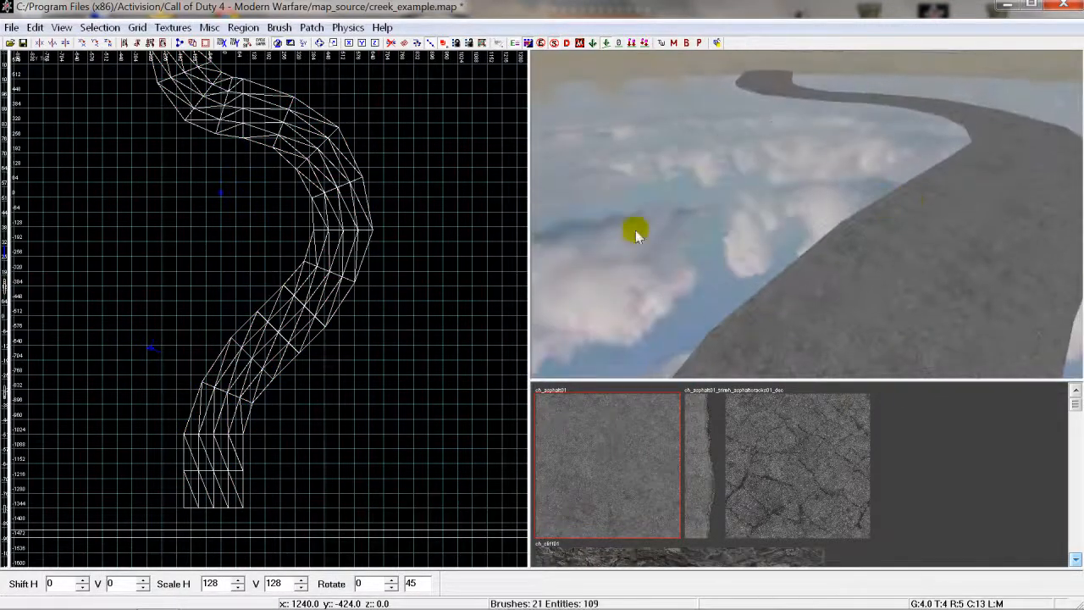
pyautogui.scroll(-3, 256, 232)
pyautogui.moveTo(733, 215); pyautogui.dragTo(756, 197, button='right')
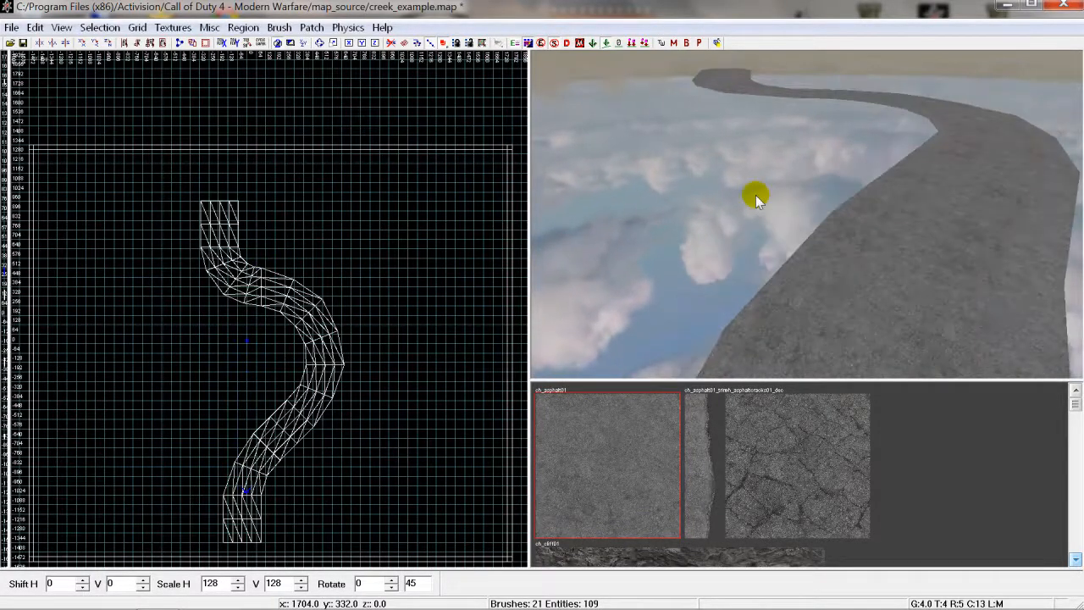